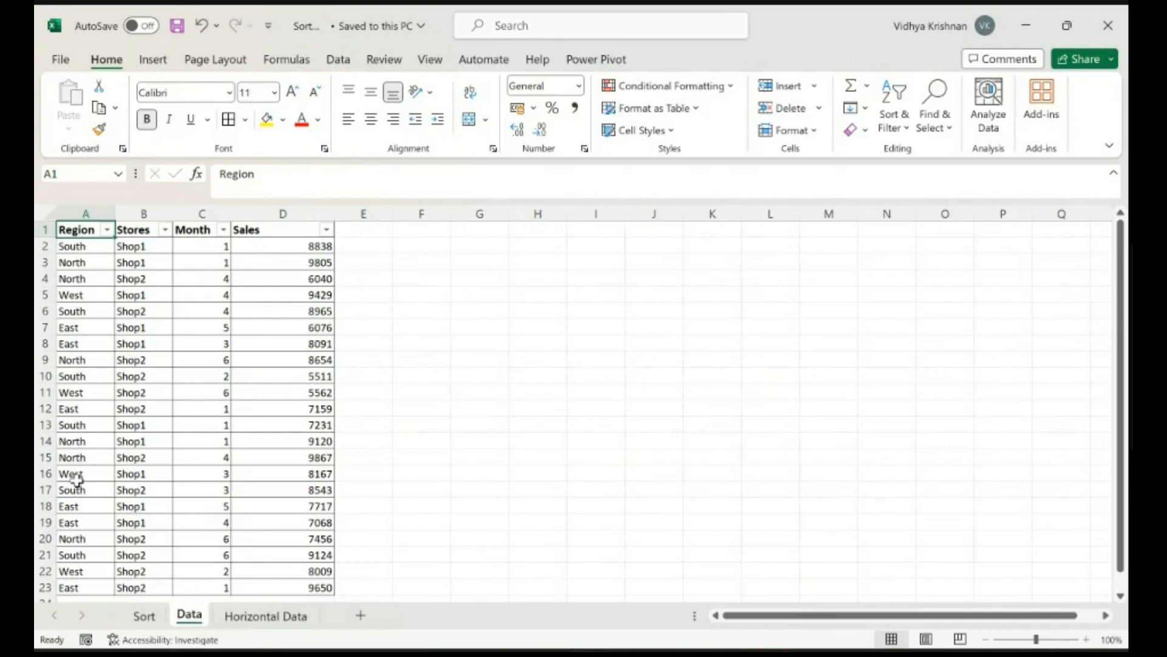
Sort the sales data by Region from A to Z
{"action": "left_click", "coordinate": [83, 262]}
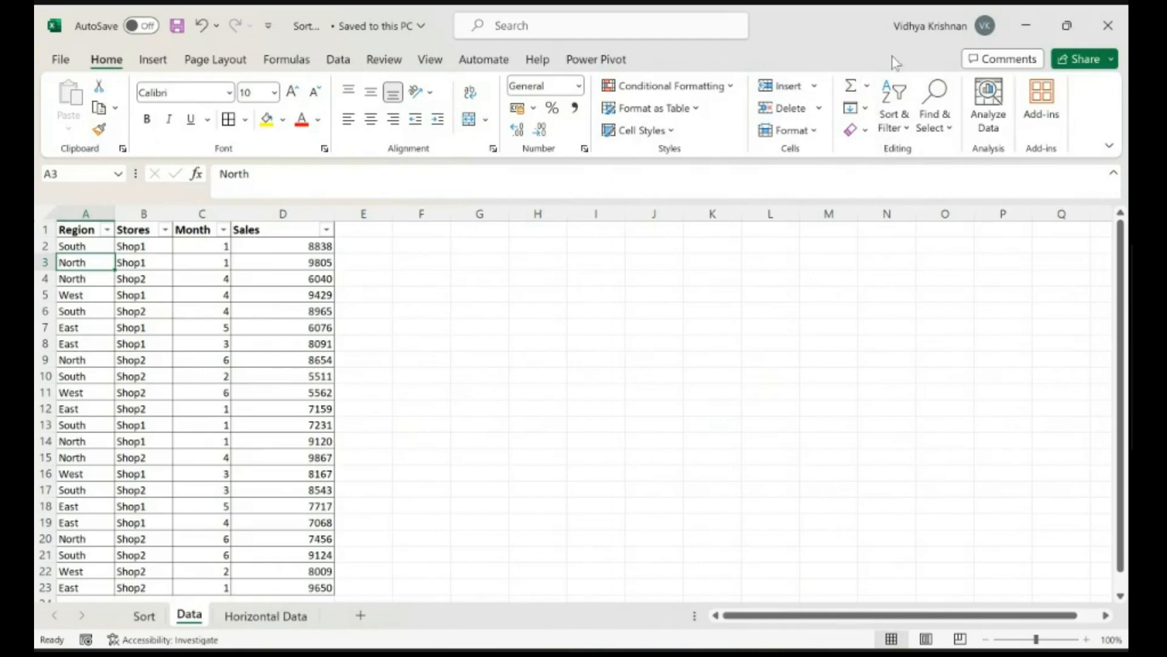
{"action": "left_click", "coordinate": [906, 124]}
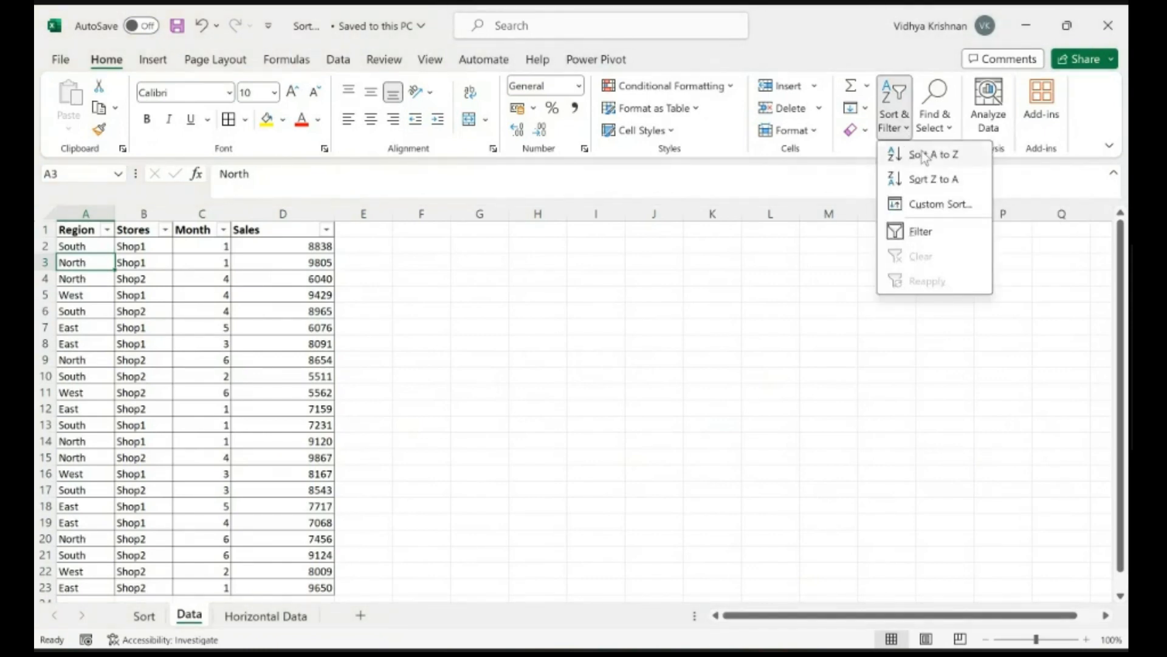
{"action": "left_click", "coordinate": [926, 161]}
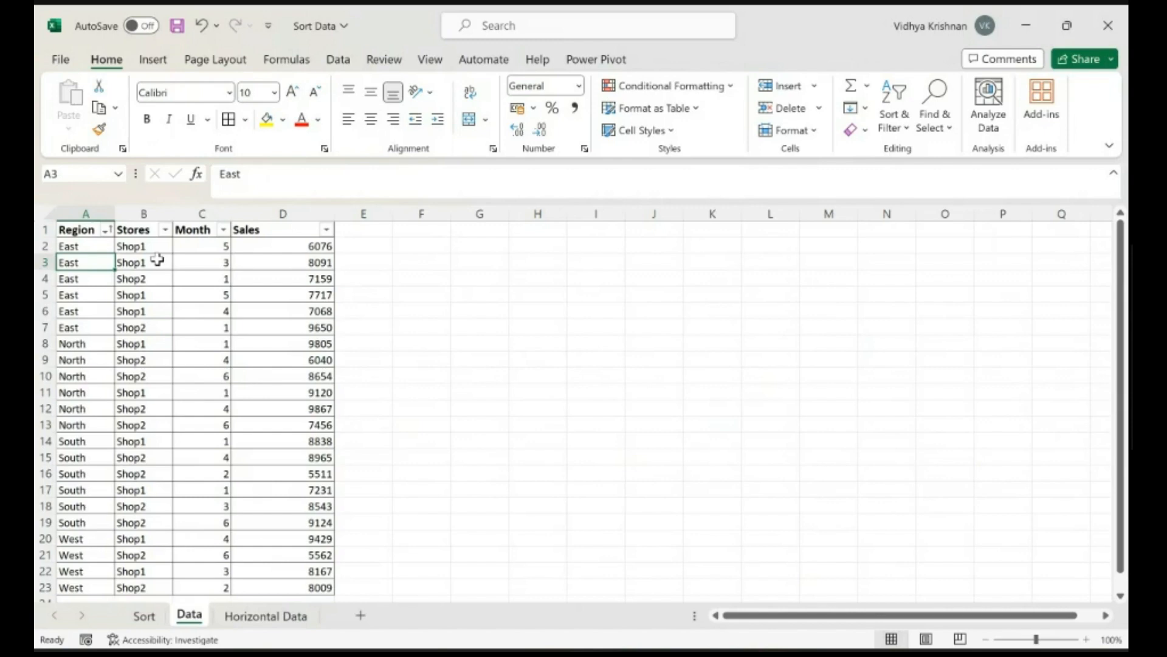
Sort the sales data by Stores from A to Z
{"action": "left_click", "coordinate": [158, 260]}
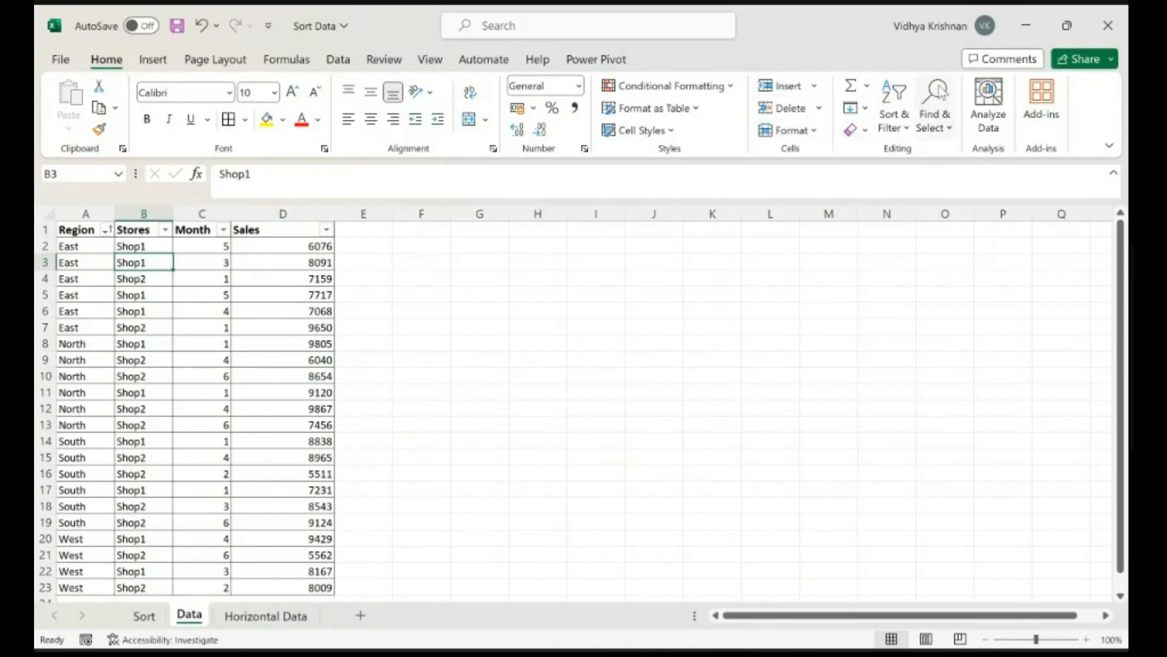
{"action": "left_click", "coordinate": [904, 130]}
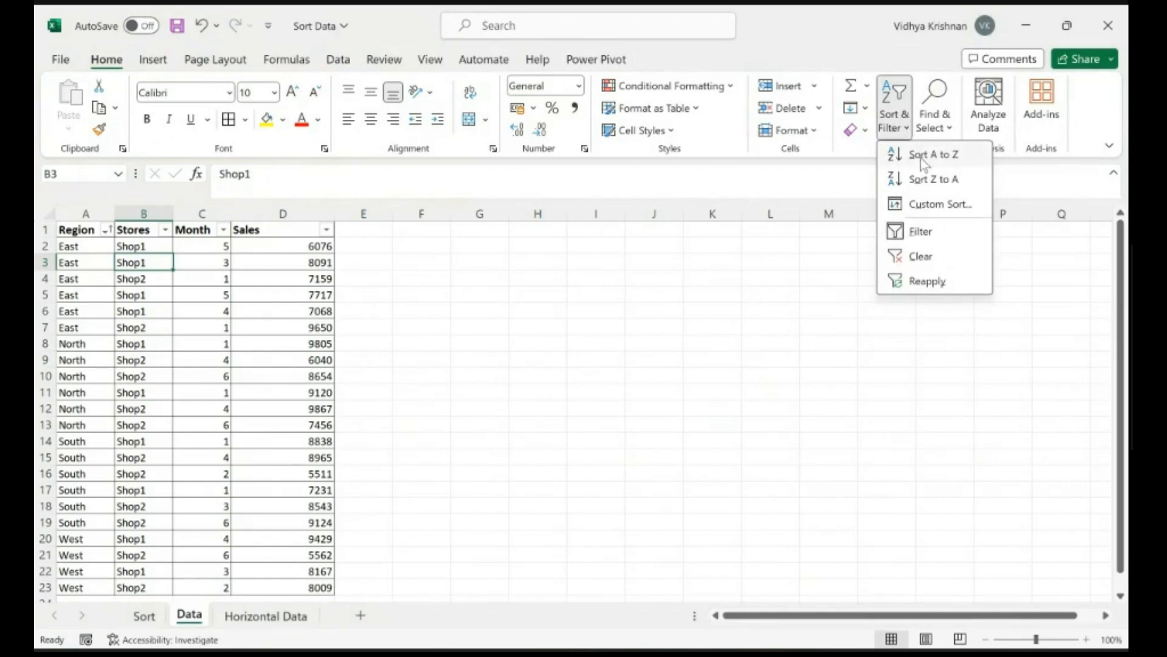
{"action": "left_click", "coordinate": [921, 158]}
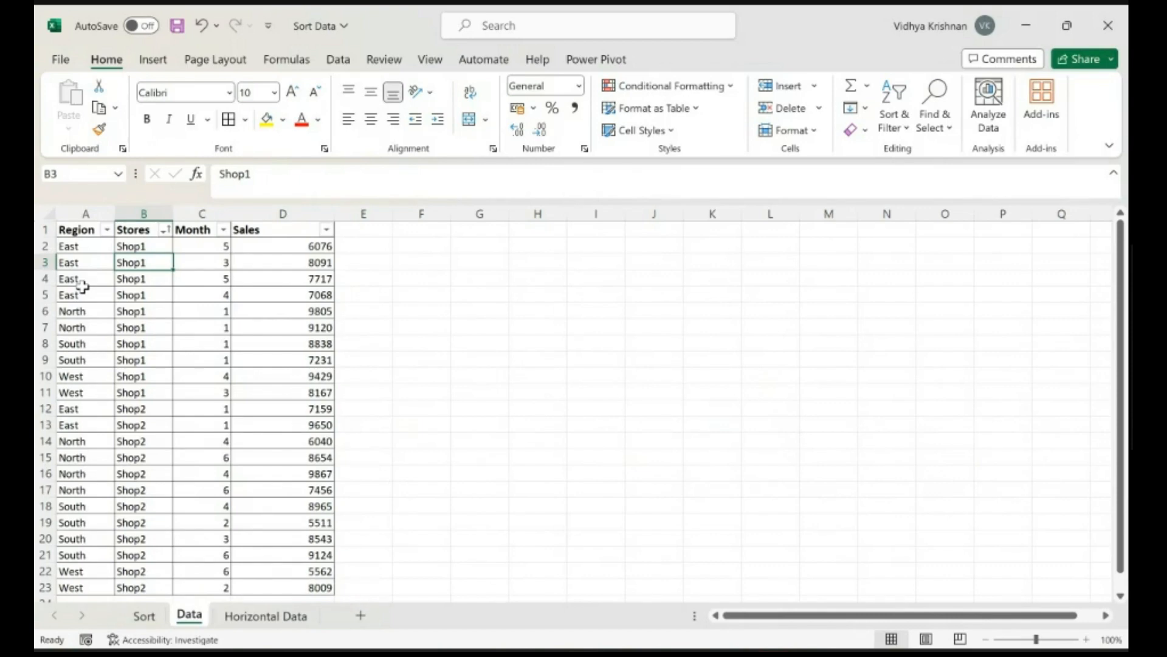
Start a custom sort on the whole sales table with Region as the first sort column
{"action": "key", "text": "ctrl+a"}
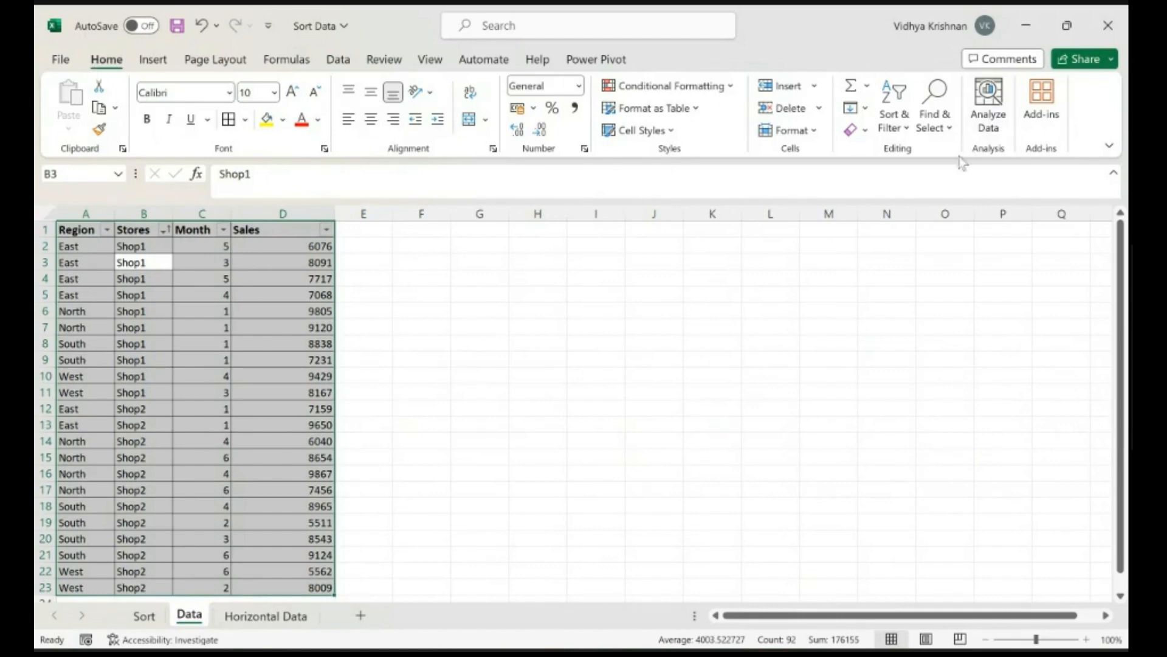
{"action": "left_click", "coordinate": [908, 133]}
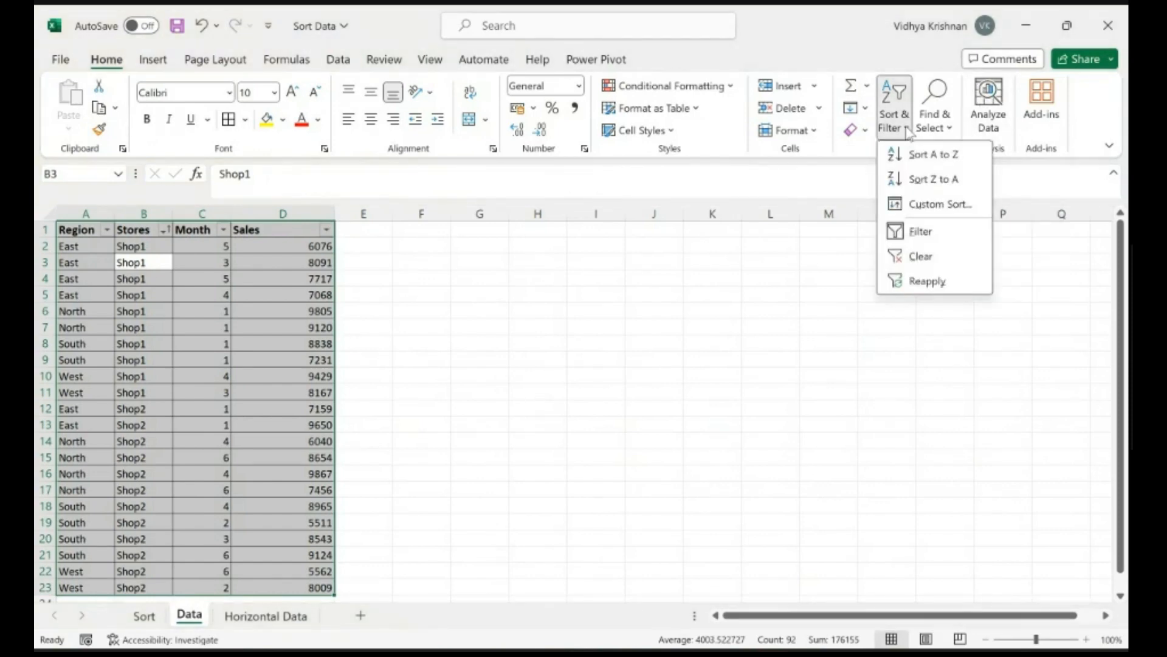
{"action": "left_click", "coordinate": [937, 204]}
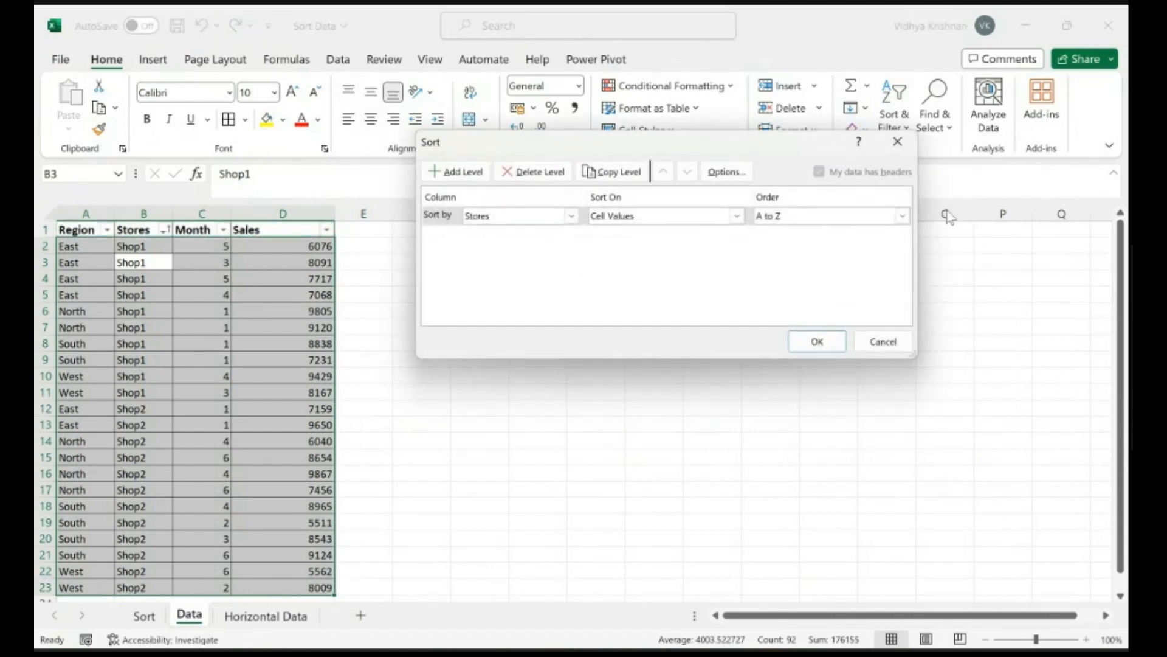
{"action": "left_click", "coordinate": [572, 216]}
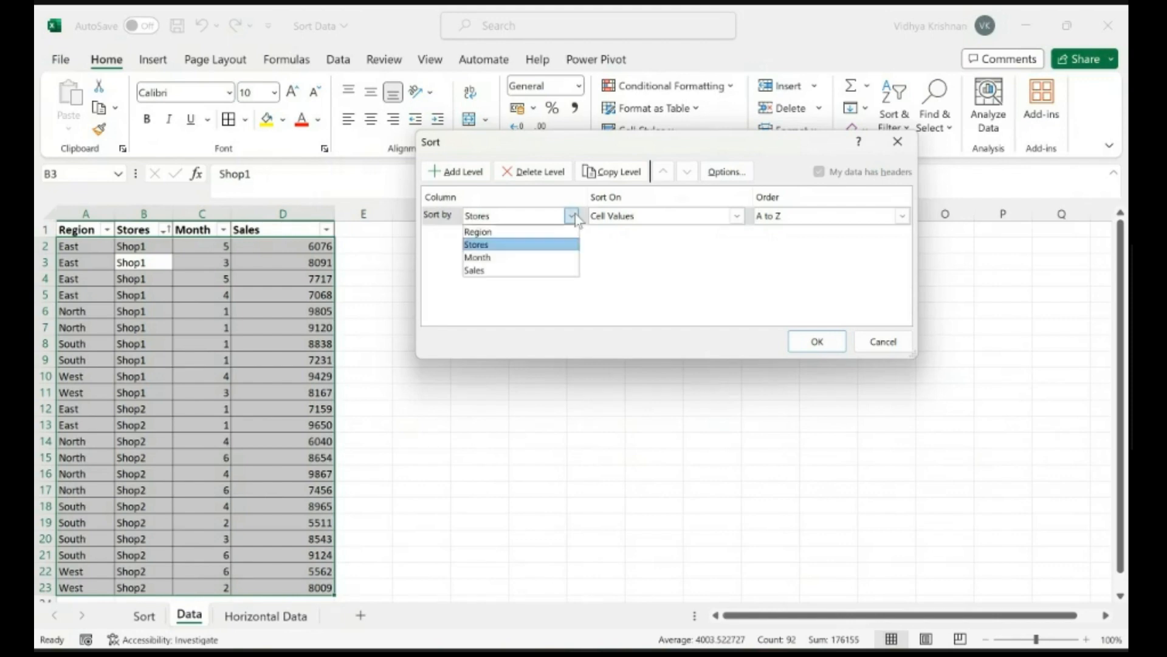
{"action": "left_click", "coordinate": [489, 230]}
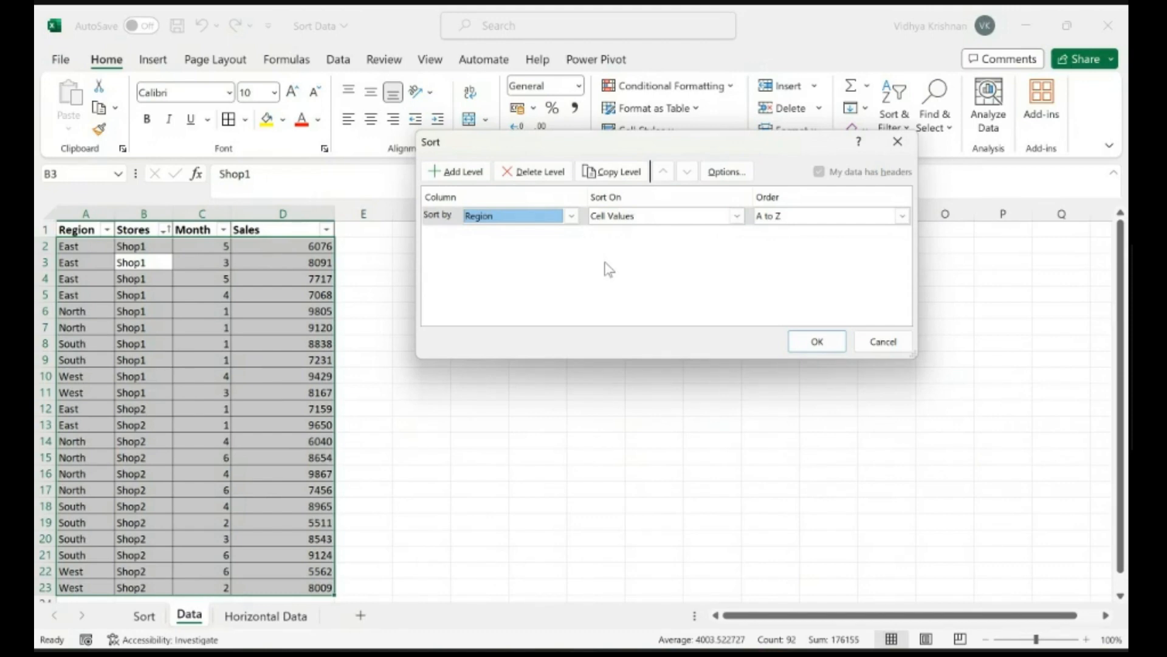
Add two more sort levels to the custom sort, first by Stores and then by Month
{"action": "left_click", "coordinate": [453, 172]}
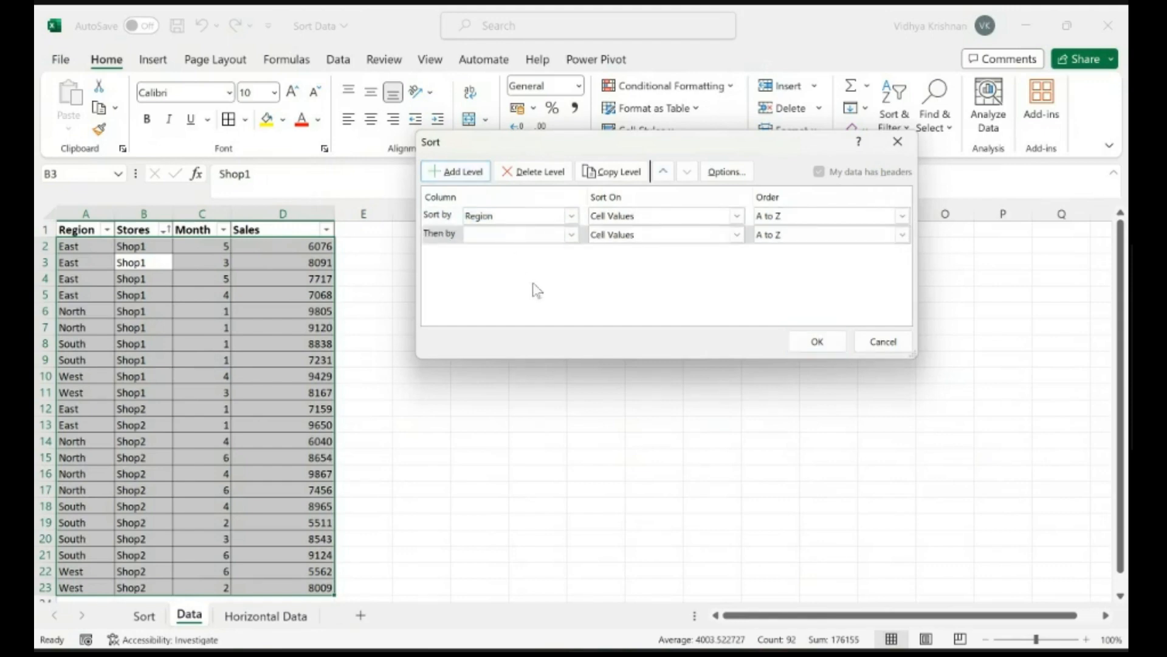
{"action": "left_click", "coordinate": [571, 234]}
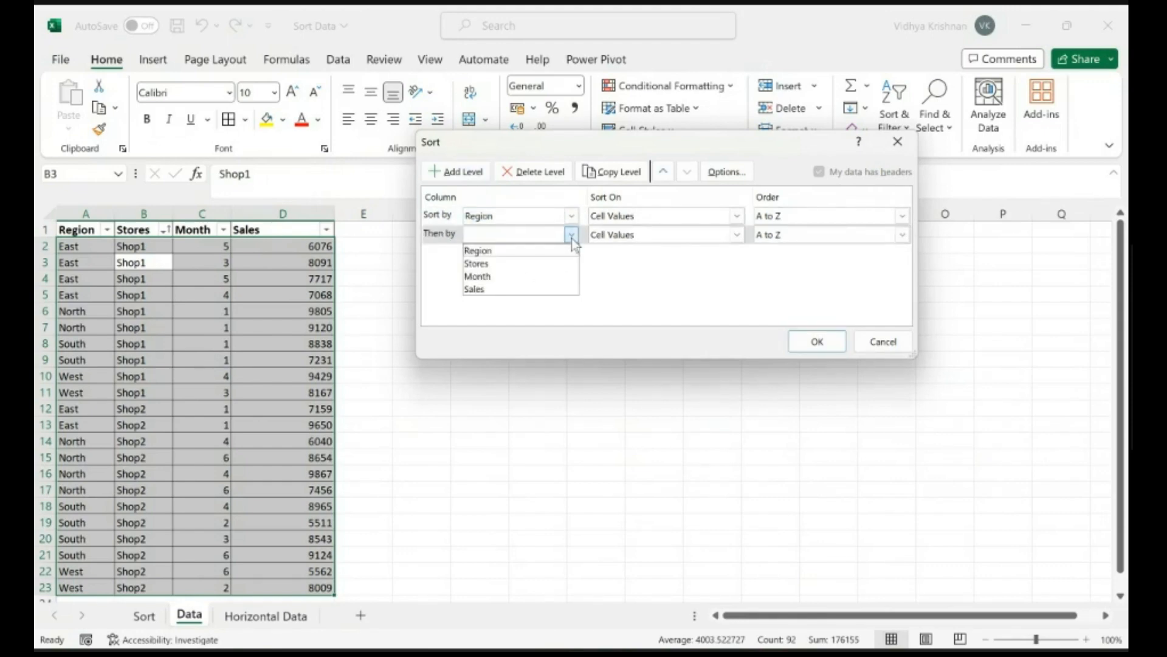
{"action": "left_click", "coordinate": [542, 262]}
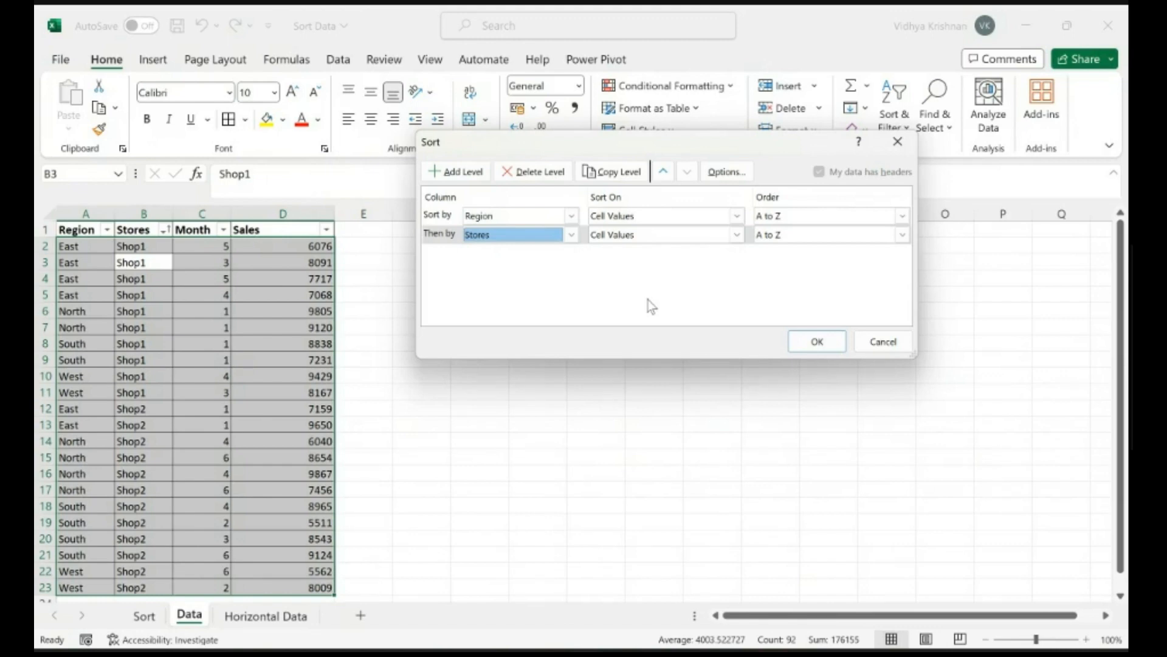
{"action": "left_click", "coordinate": [475, 175]}
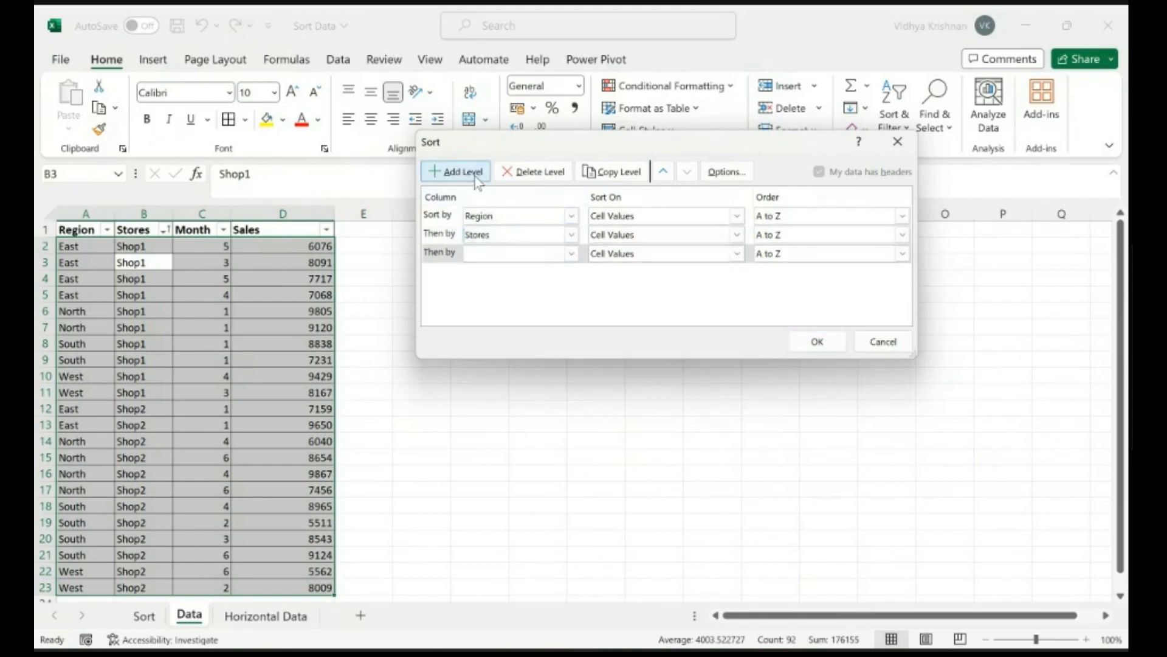
{"action": "left_click", "coordinate": [571, 254]}
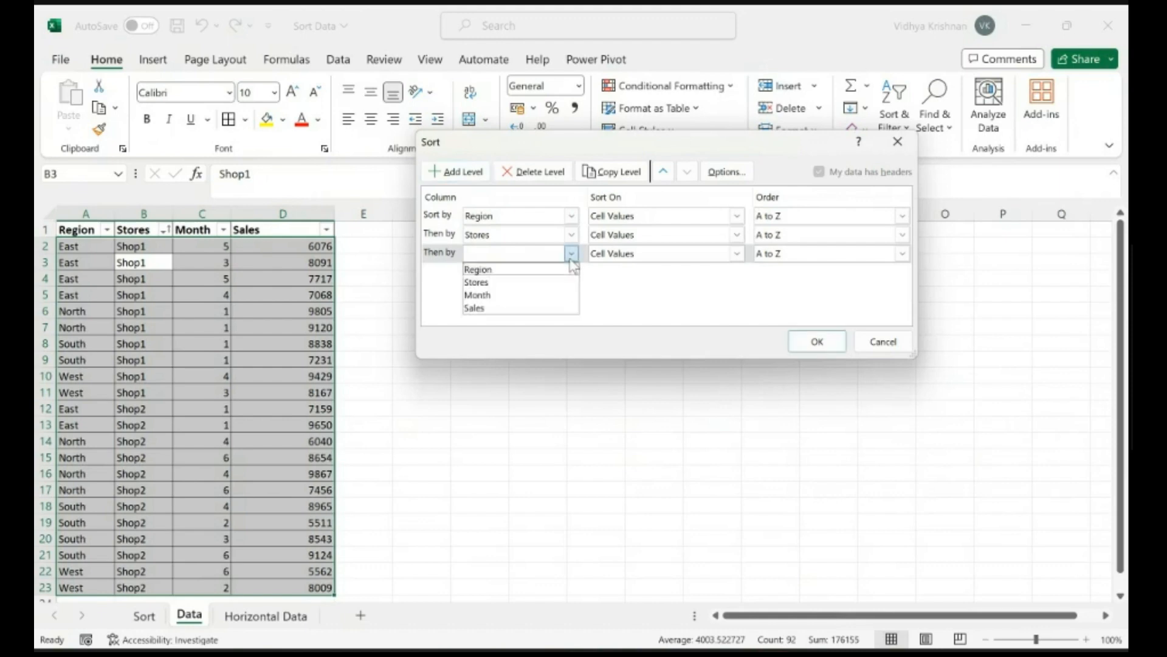
{"action": "left_click", "coordinate": [552, 296]}
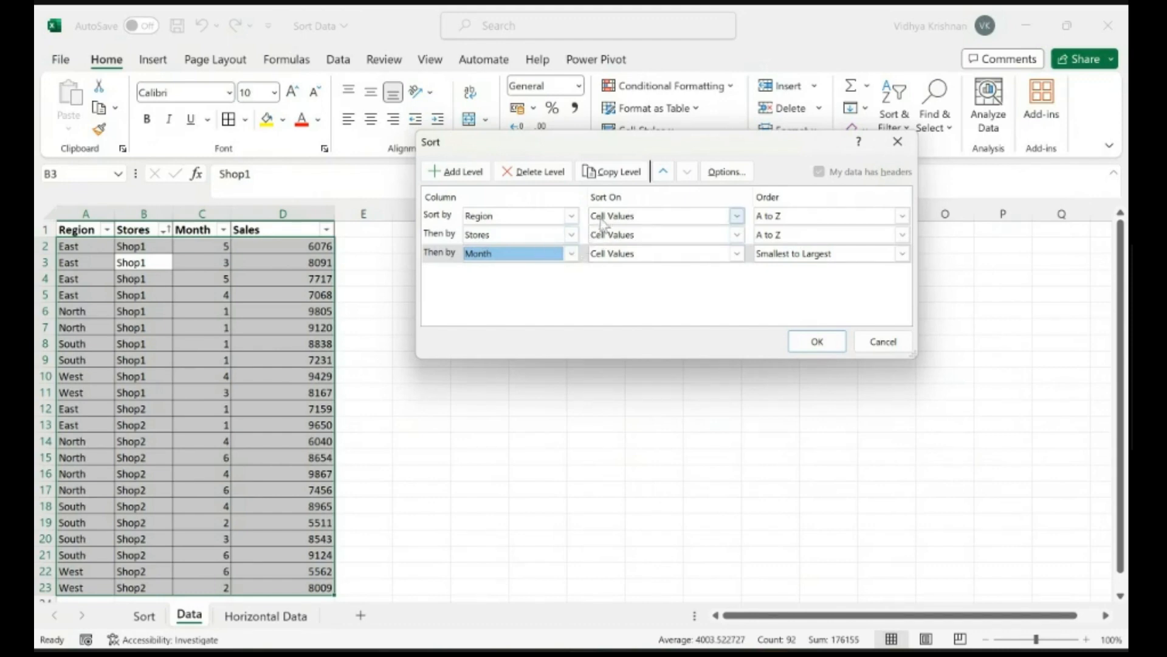
Try out the sort level order by moving the Month level up to first place and back down to last
{"action": "left_click", "coordinate": [663, 172]}
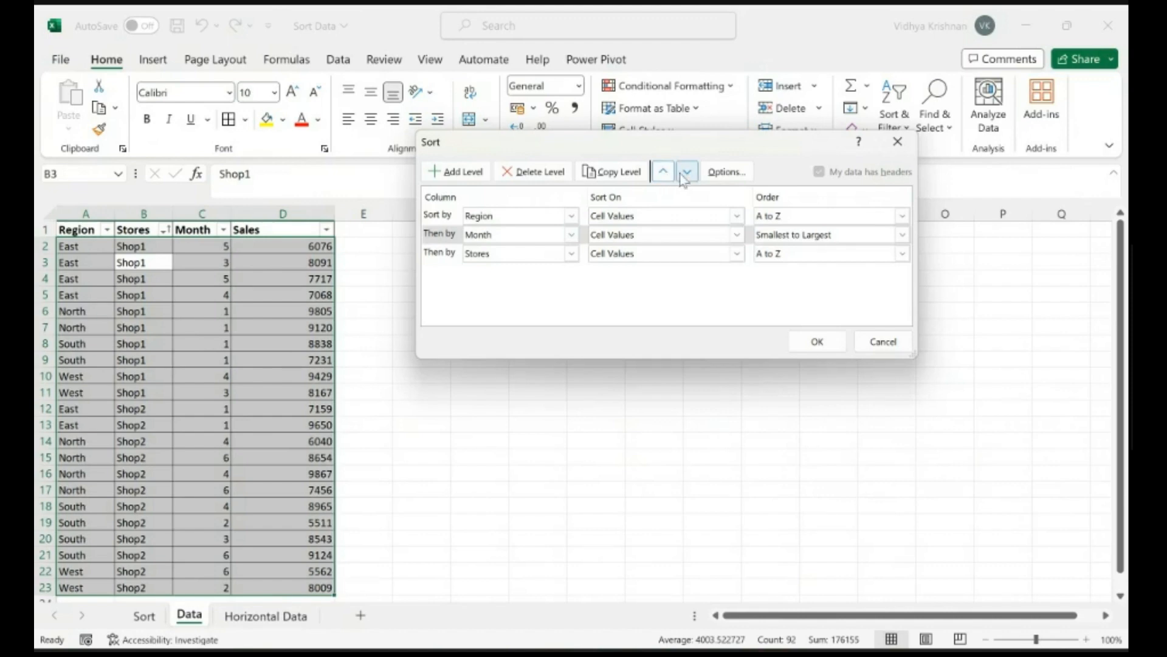
{"action": "left_click", "coordinate": [687, 173]}
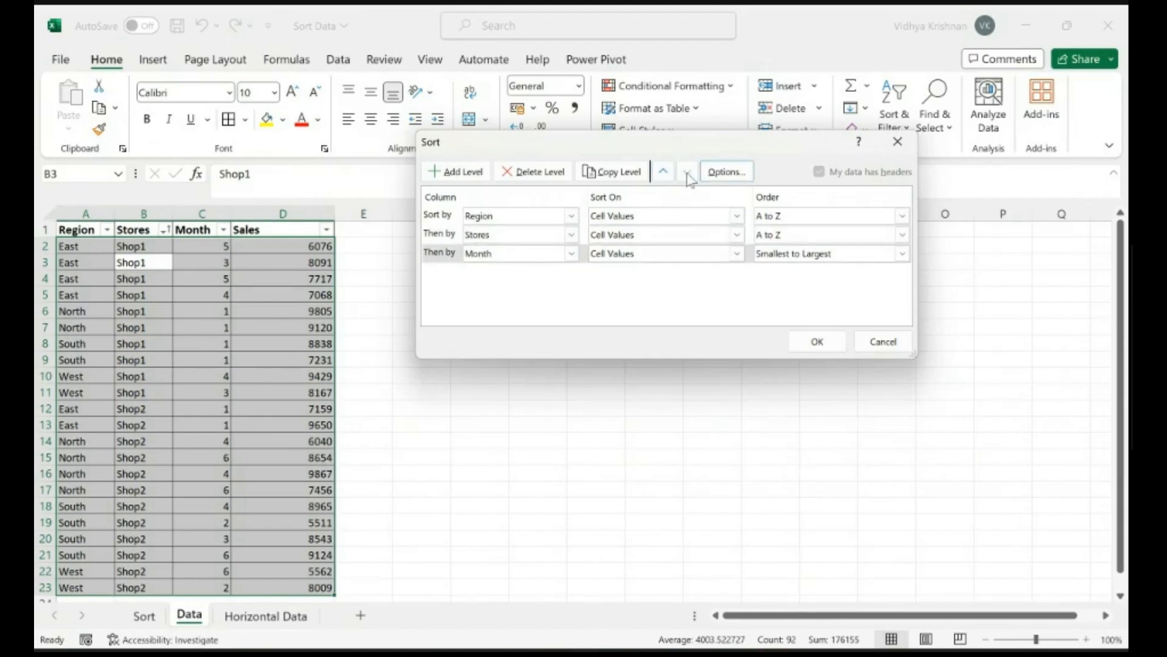
{"action": "left_click", "coordinate": [665, 175]}
{"action": "left_click", "coordinate": [665, 175]}
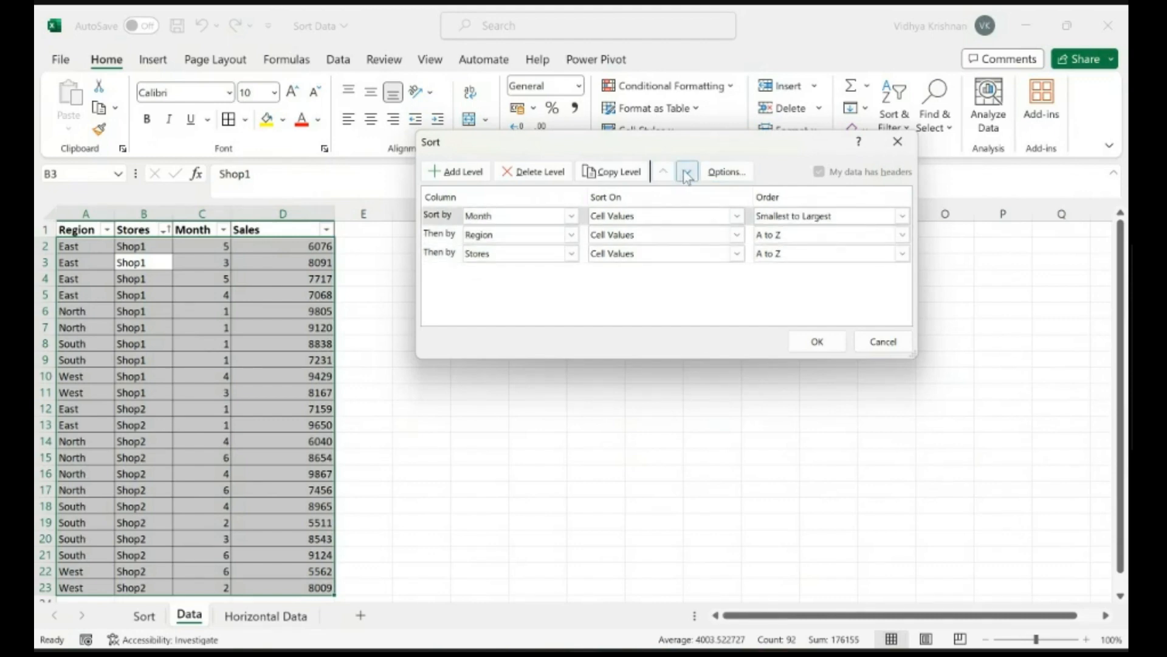
{"action": "left_click", "coordinate": [688, 175]}
{"action": "left_click", "coordinate": [689, 176]}
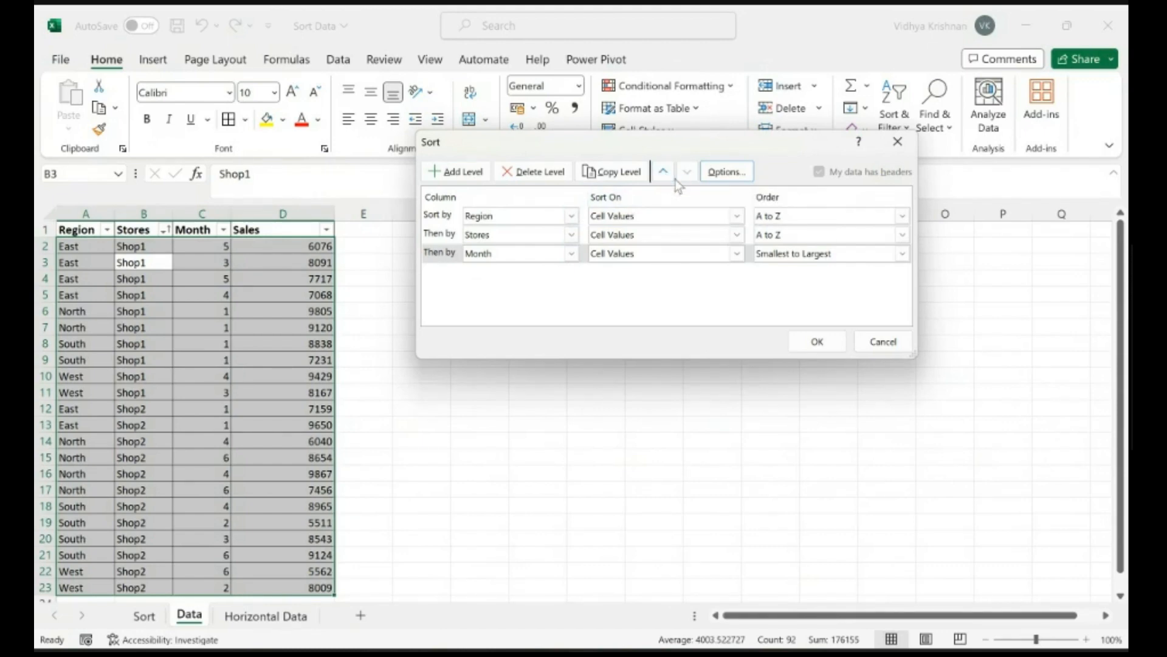
Apply the three-level sort and check the order of Region, Stores and Month in the East rows
{"action": "left_click", "coordinate": [806, 337]}
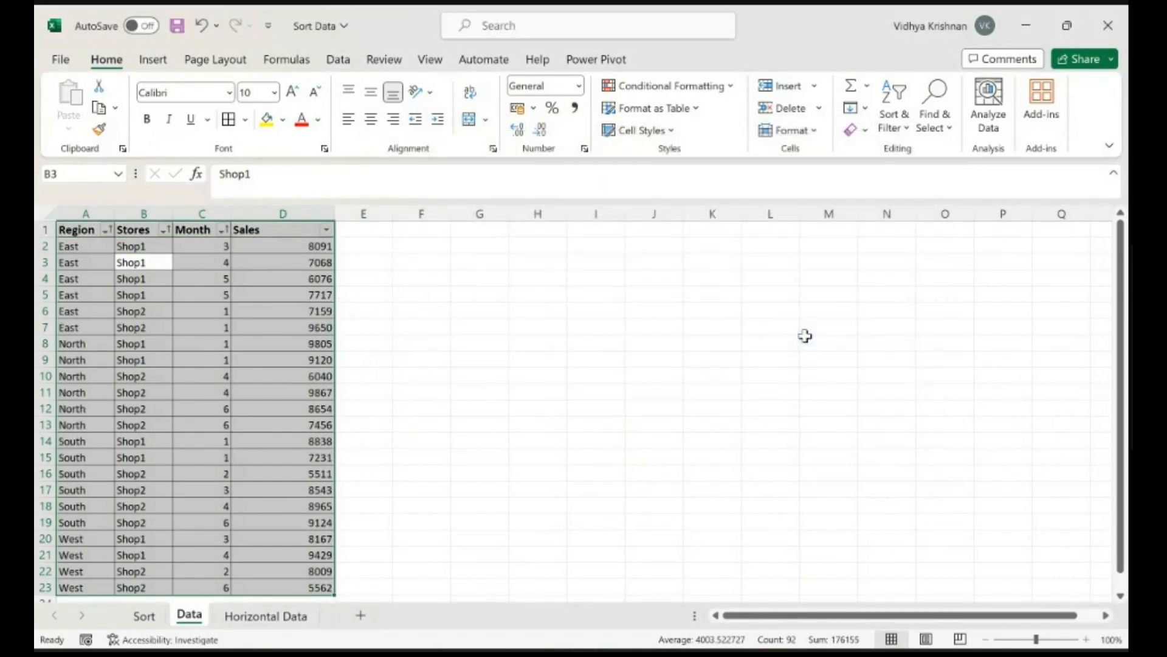
{"action": "left_click", "coordinate": [90, 245]}
{"action": "left_click_drag", "start_coordinate": [90, 245], "coordinate": [88, 326]}
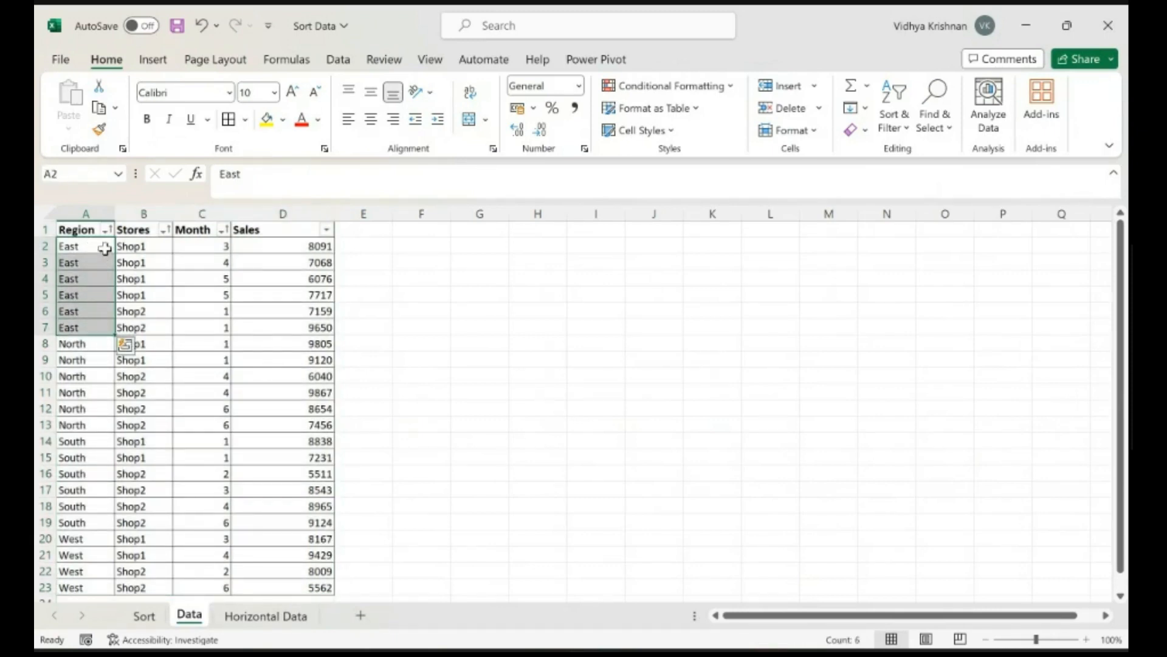
{"action": "left_click_drag", "start_coordinate": [165, 245], "coordinate": [162, 288]}
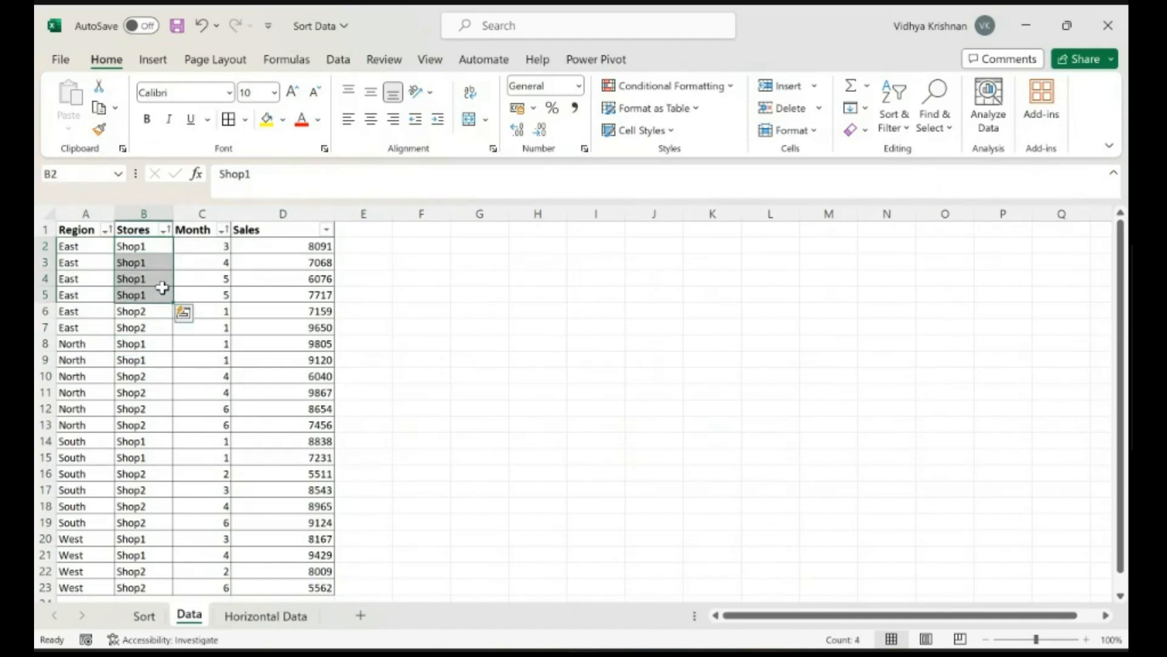
{"action": "left_click", "coordinate": [160, 246]}
{"action": "left_click", "coordinate": [201, 250]}
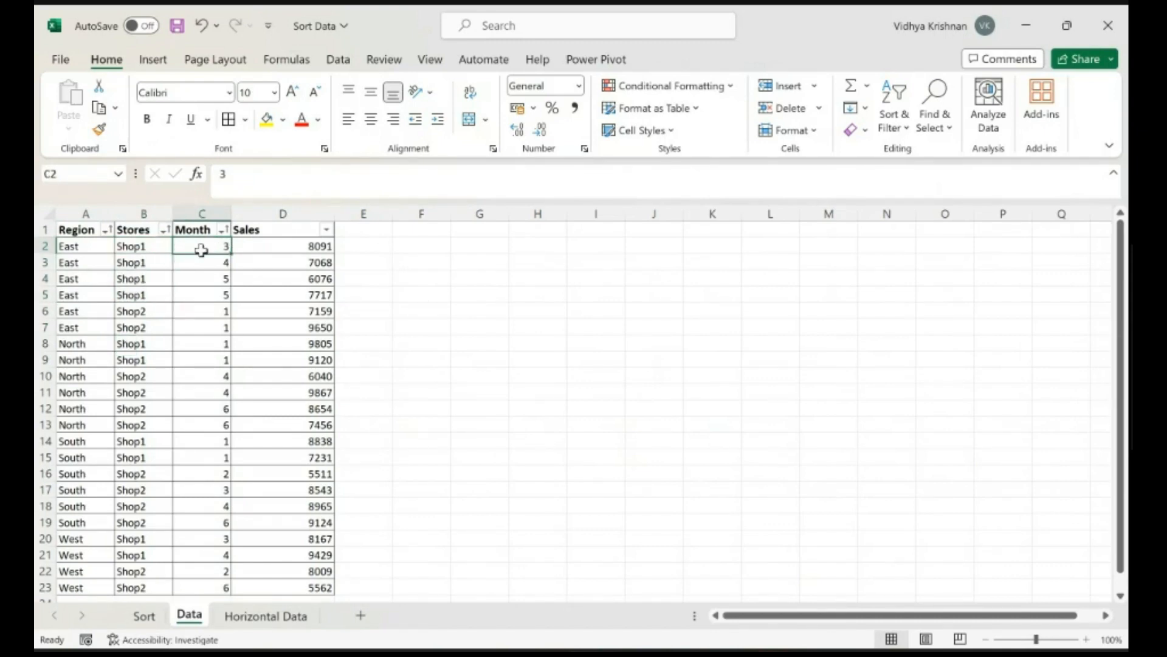
{"action": "left_click_drag", "start_coordinate": [201, 249], "coordinate": [198, 273]}
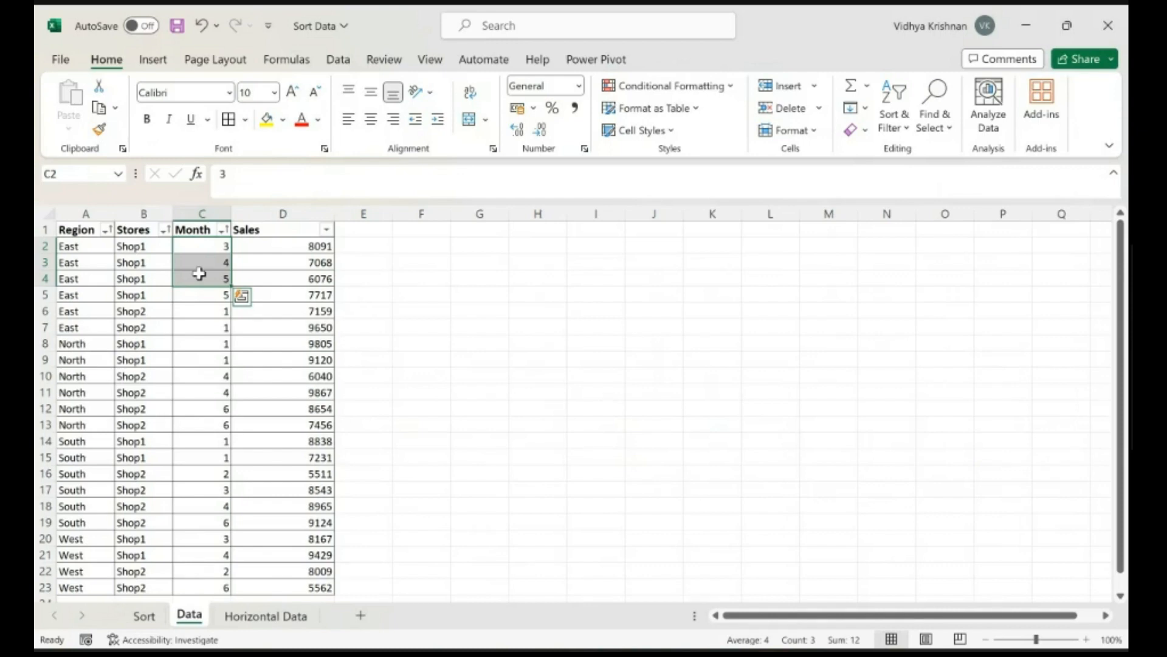
{"action": "left_click", "coordinate": [101, 246]}
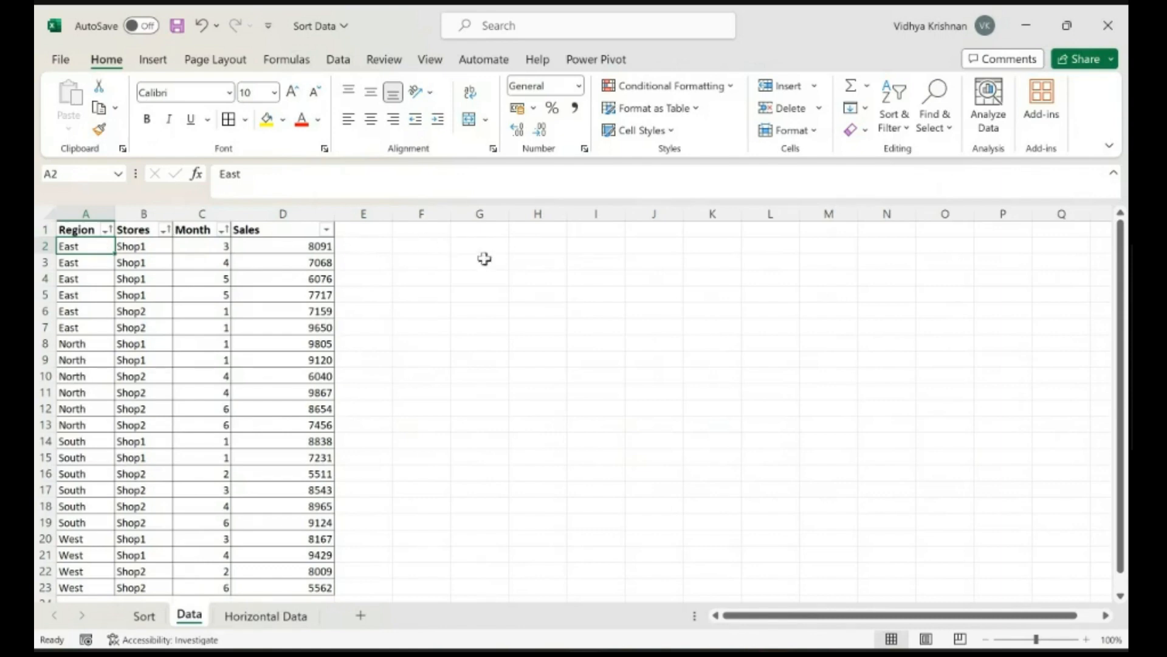
Enter the region order West, East, South, North in cells H4 to H7 and select that list
{"action": "left_click", "coordinate": [537, 278]}
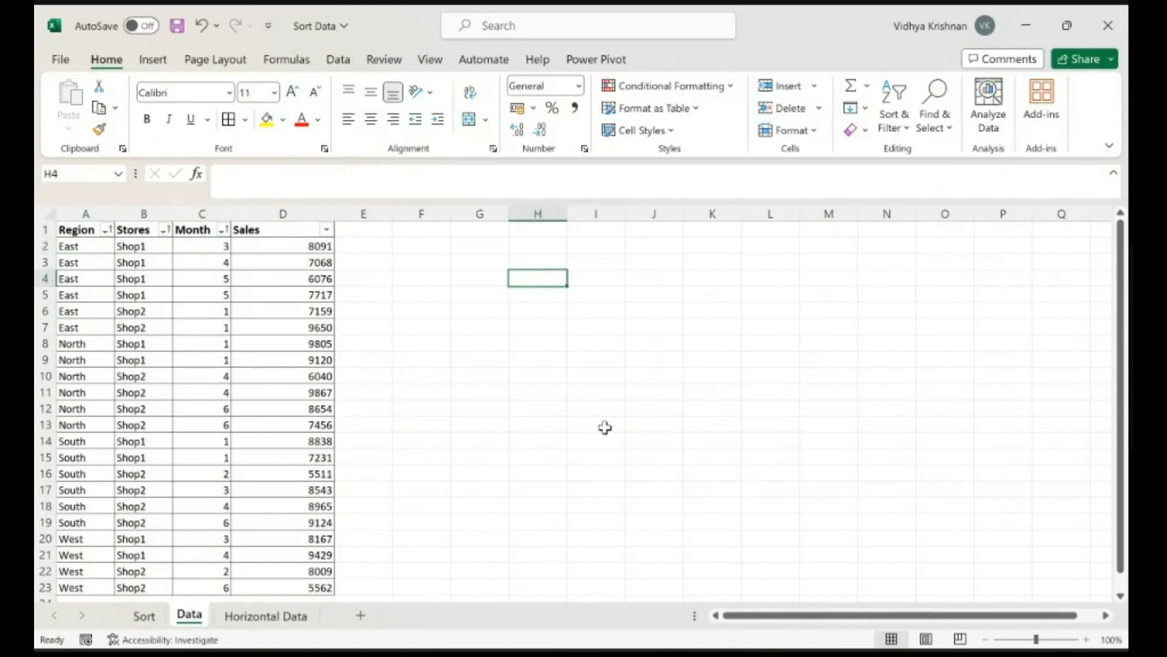
{"action": "type", "text": "West"}
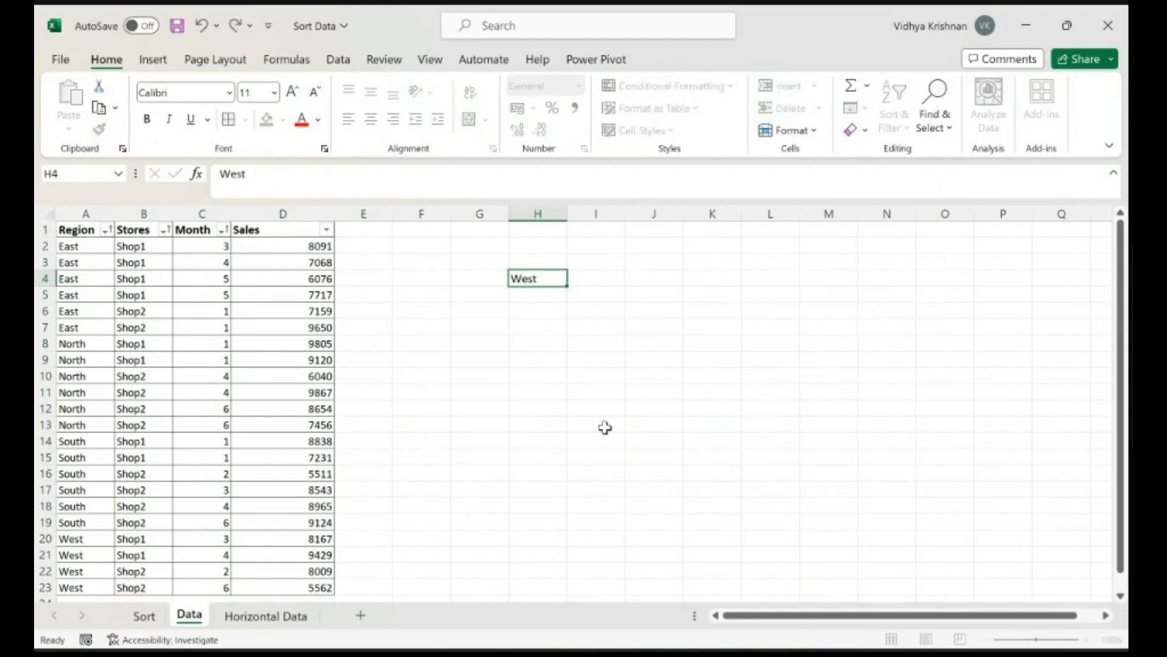
{"action": "key", "text": "Return"}
{"action": "type", "text": "East"}
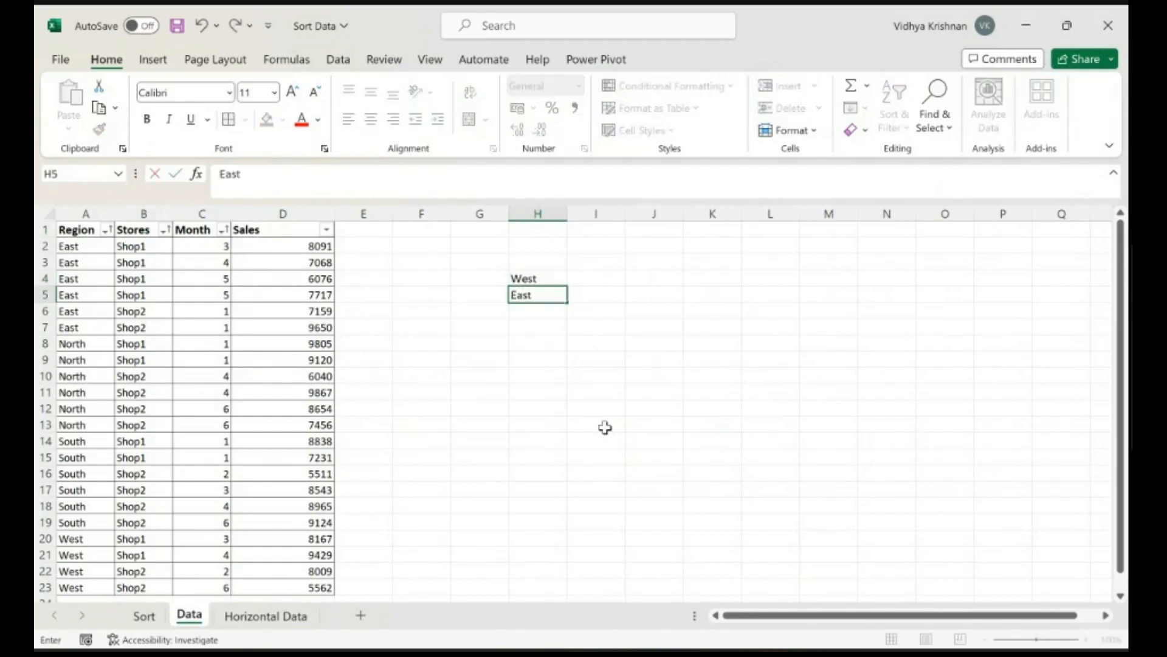
{"action": "key", "text": "Return"}
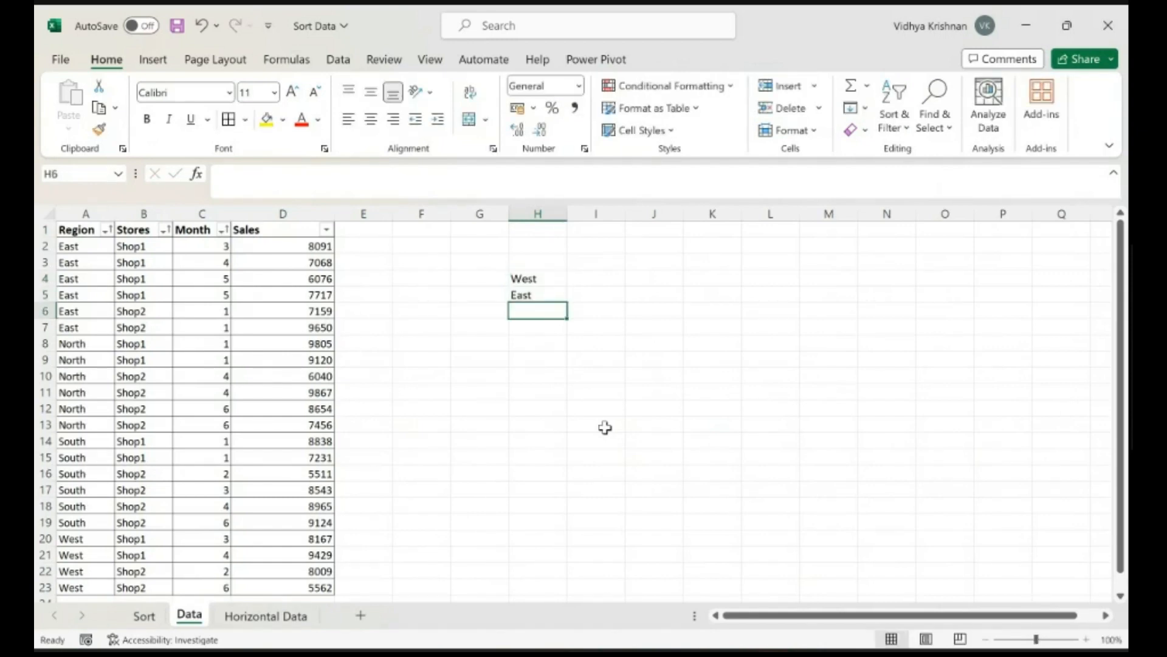
{"action": "type", "text": "South"}
{"action": "key", "text": "Return"}
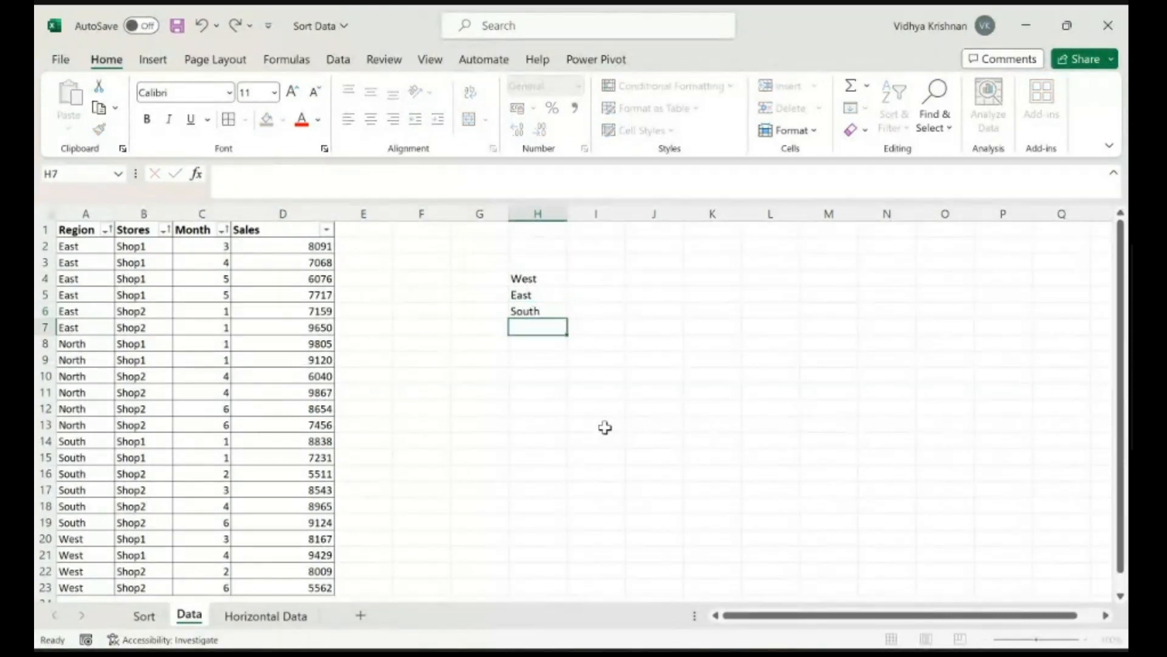
{"action": "type", "text": "North"}
{"action": "key", "text": "Return"}
{"action": "left_click_drag", "start_coordinate": [554, 280], "coordinate": [552, 328]}
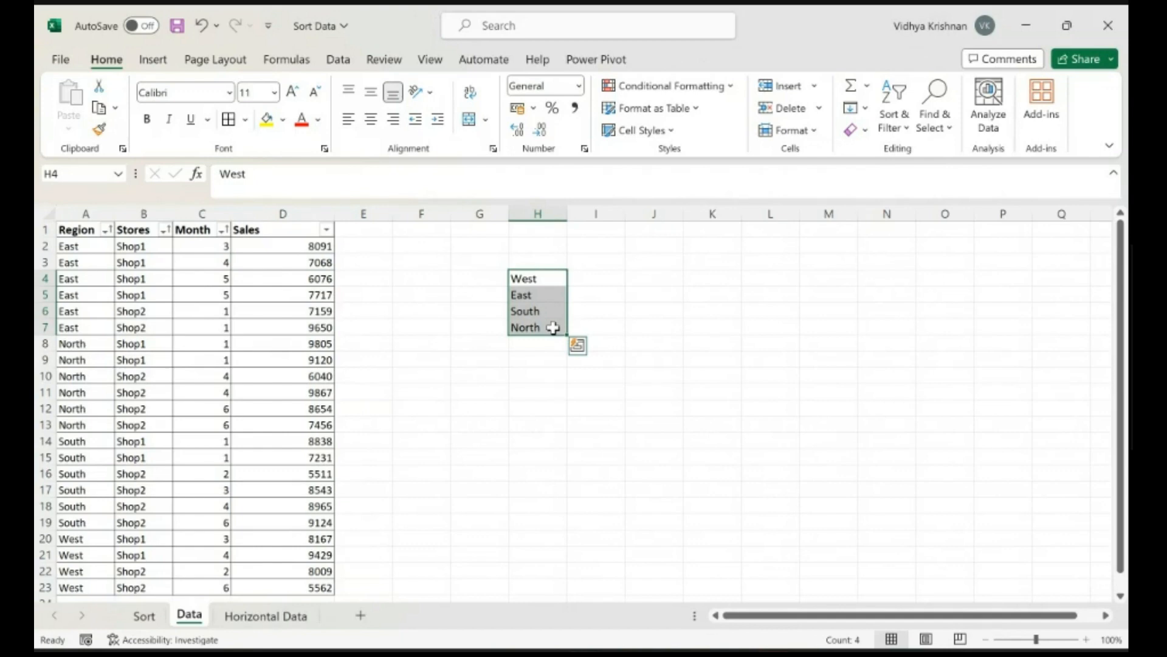
Select the whole sales table and open its custom sort settings, keeping the region list in column H uncovered
{"action": "left_click", "coordinate": [101, 231]}
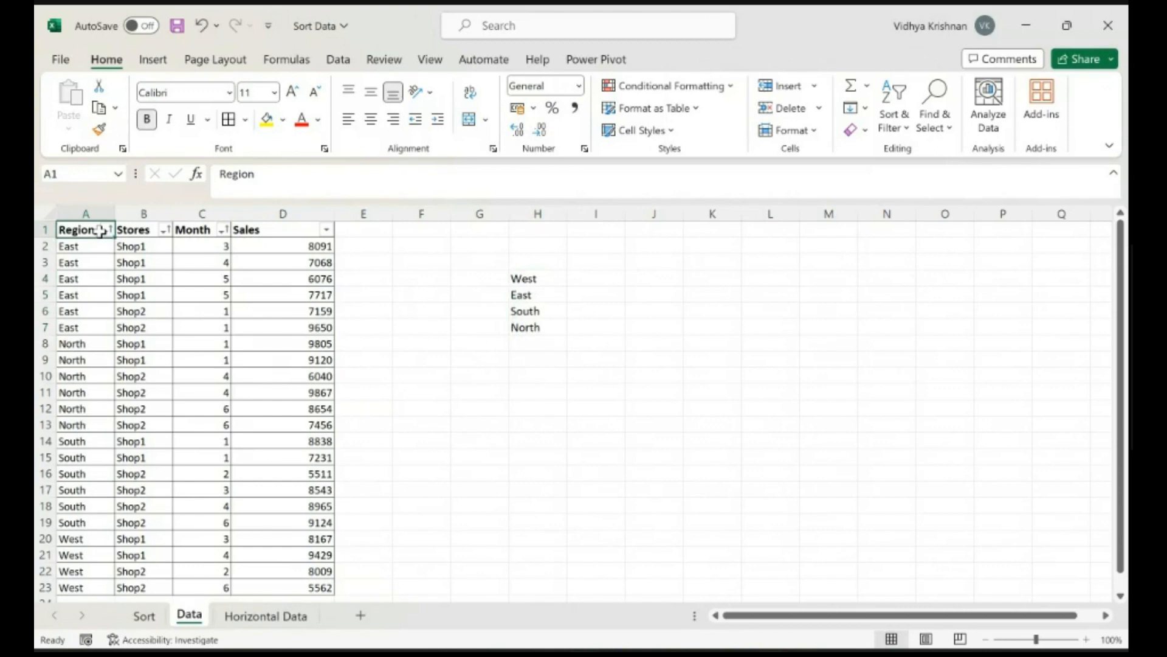
{"action": "left_click", "coordinate": [101, 262]}
{"action": "key", "text": "ctrl+a"}
{"action": "key", "text": "ctrl+q"}
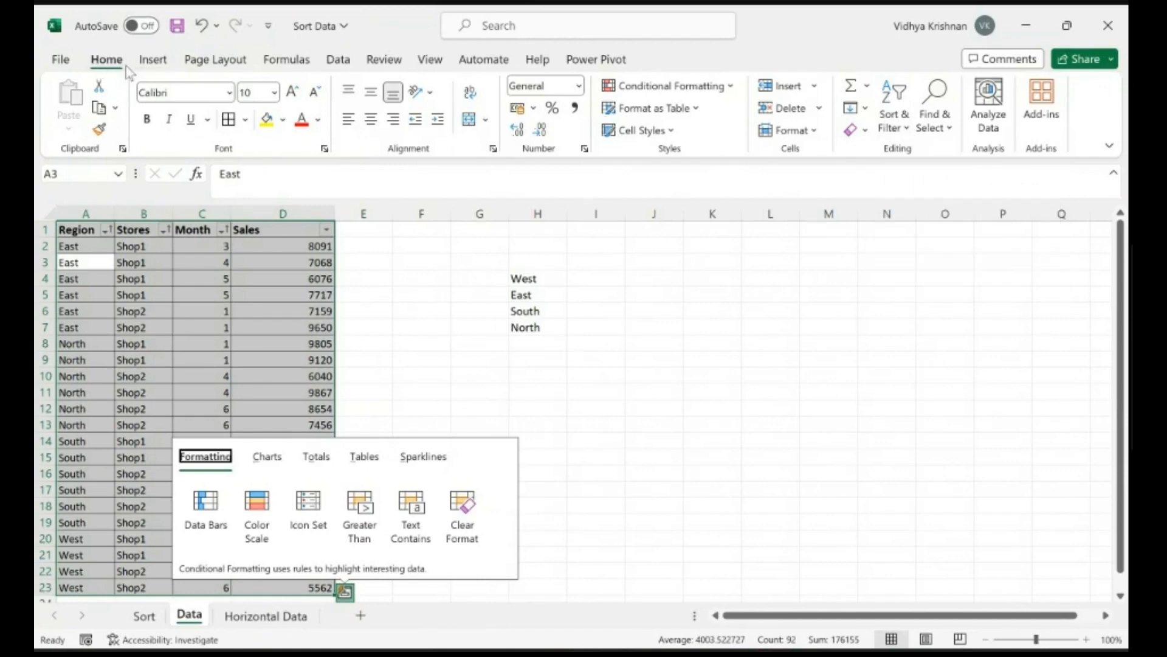
{"action": "left_click", "coordinate": [905, 127]}
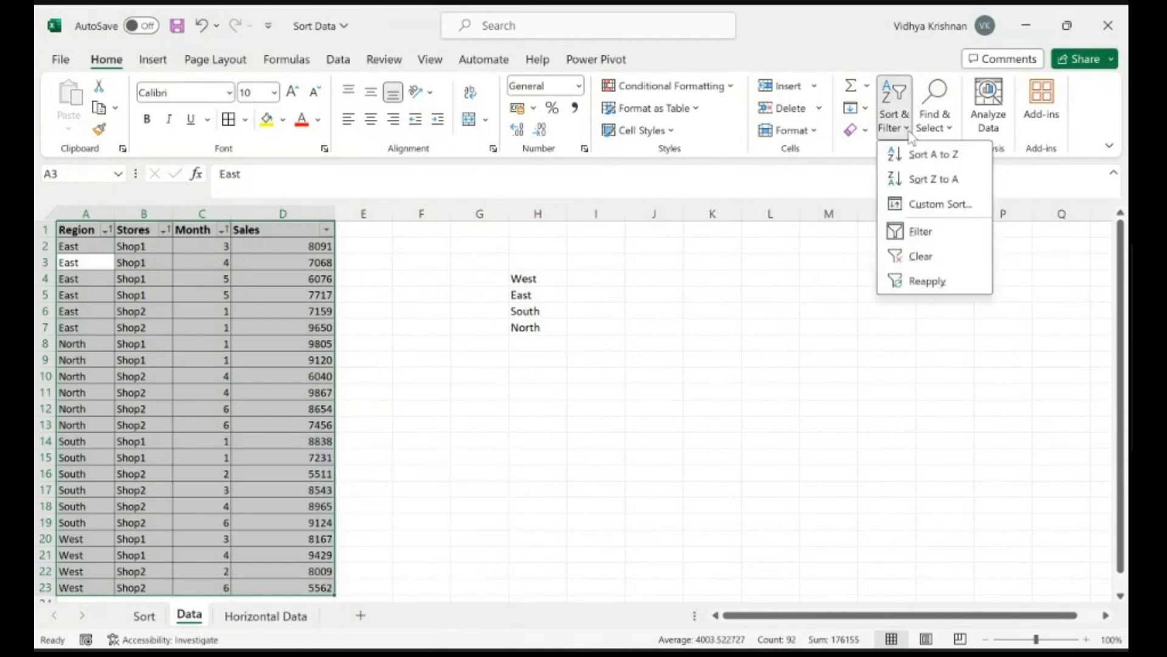
{"action": "left_click", "coordinate": [913, 206]}
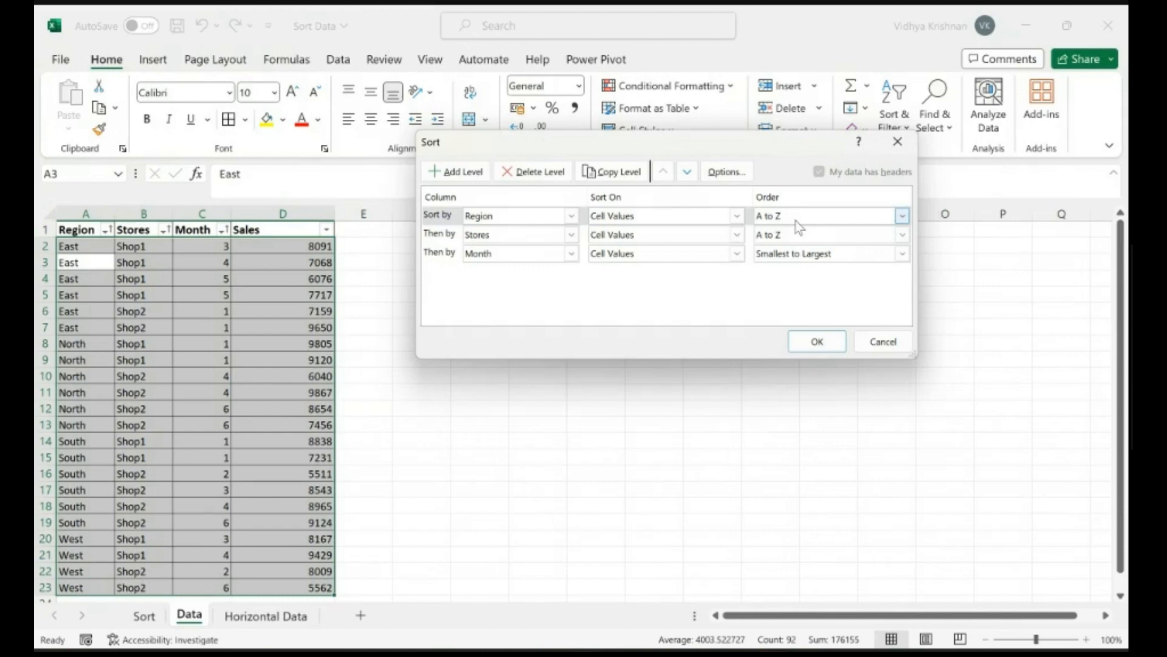
{"action": "left_click_drag", "start_coordinate": [742, 149], "coordinate": [740, 371]}
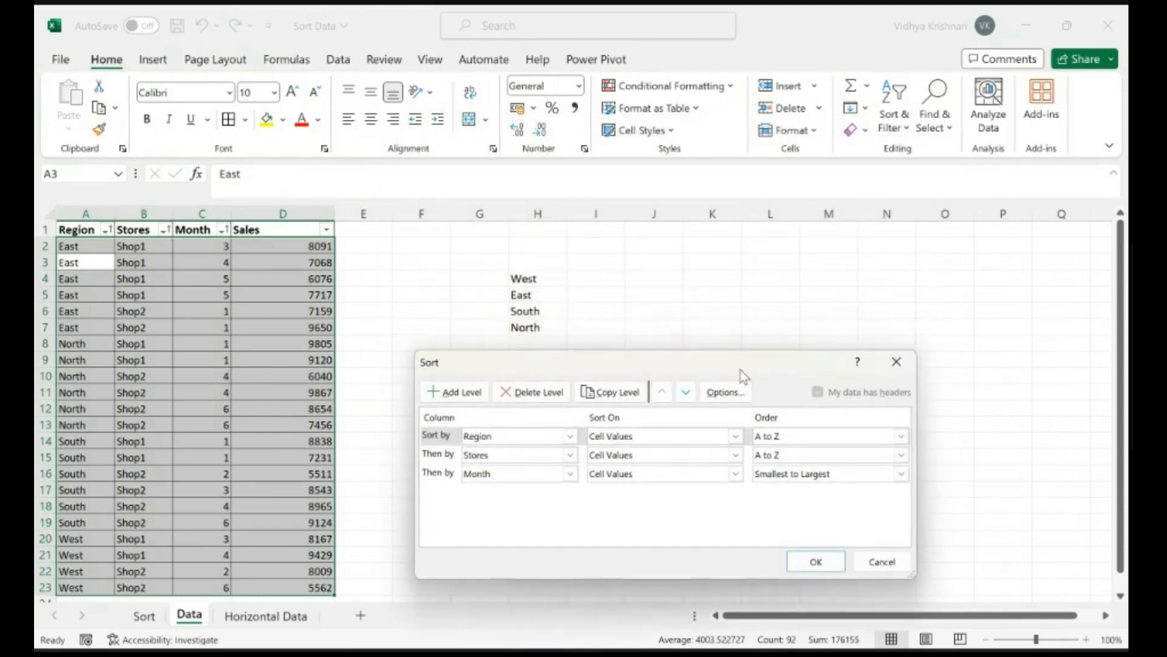
Create a custom list with the entries West, East, South, North and use it as the Region level's sort order
{"action": "left_click", "coordinate": [901, 436]}
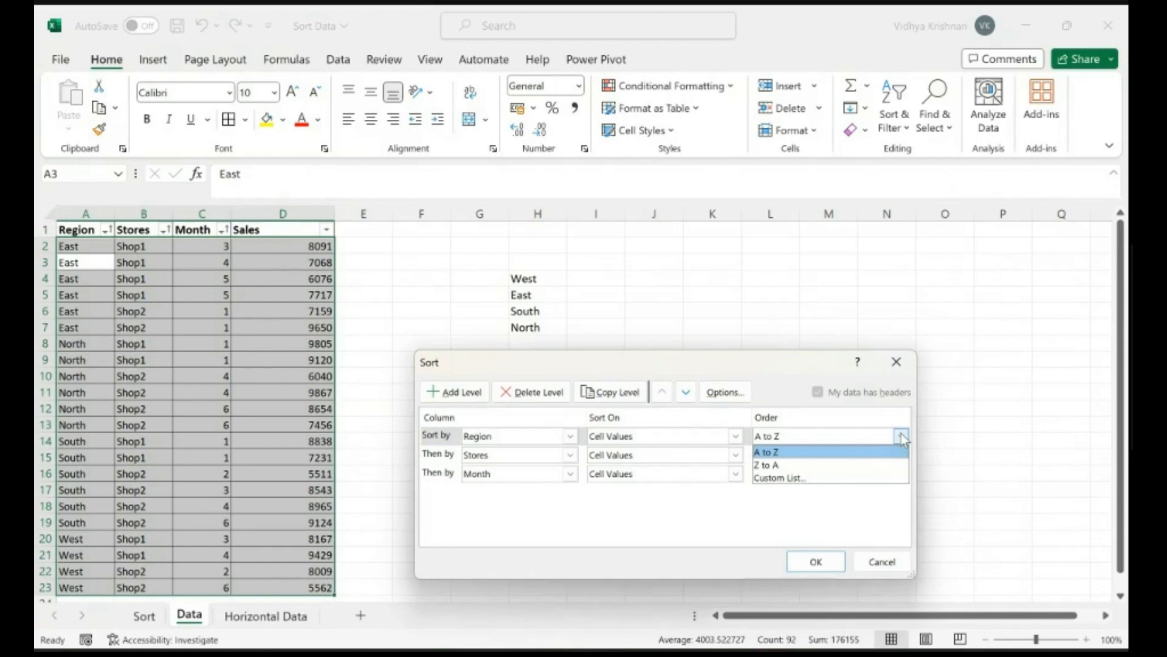
{"action": "left_click", "coordinate": [846, 482]}
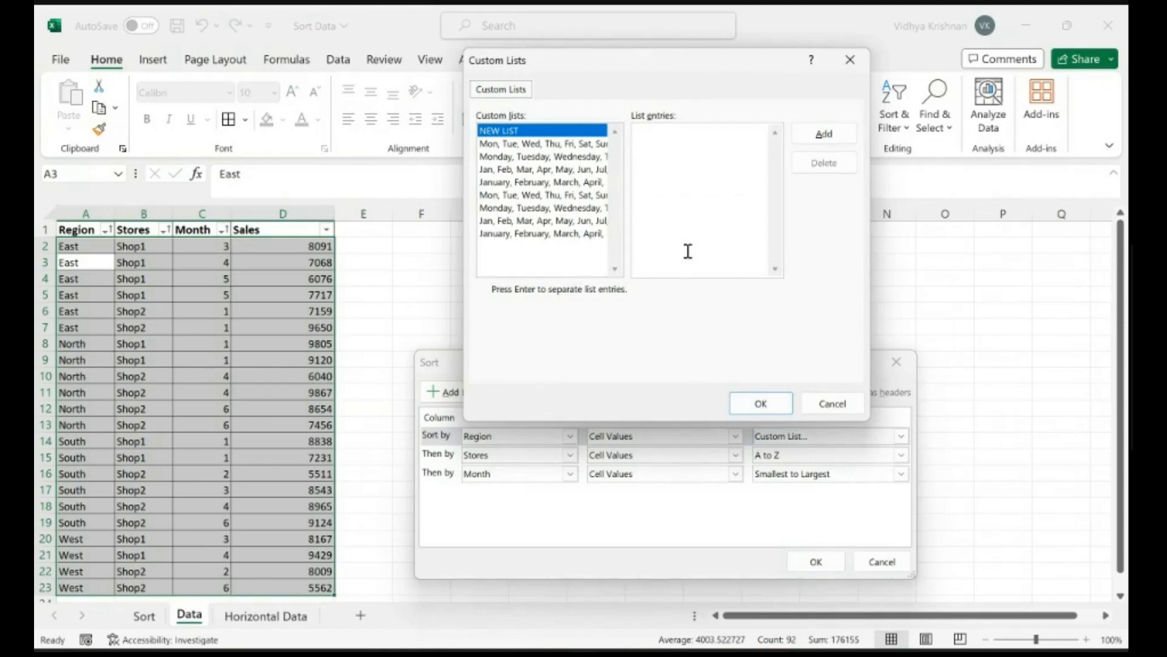
{"action": "left_click", "coordinate": [696, 164]}
{"action": "type", "text": "West"}
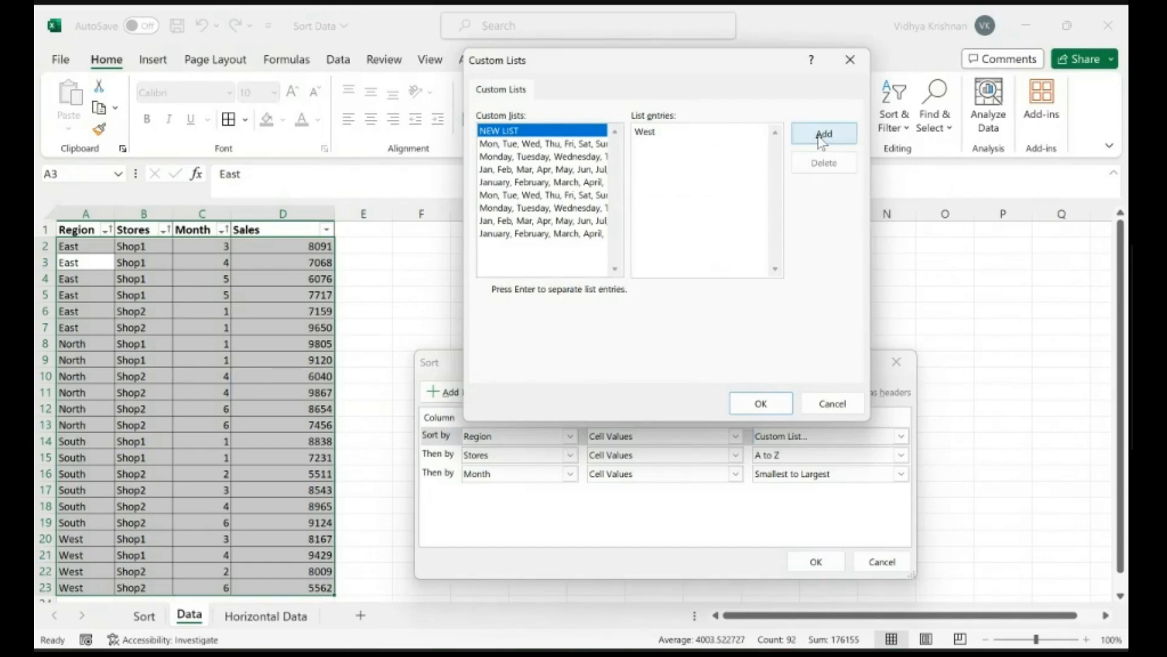
{"action": "type", "text": "ast "}
{"action": "type", "text": "Sout"}
{"action": "type", "text": "h"}
{"action": "key", "text": "Return"}
{"action": "type", "text": "North"}
{"action": "left_click_drag", "start_coordinate": [683, 170], "coordinate": [636, 132]}
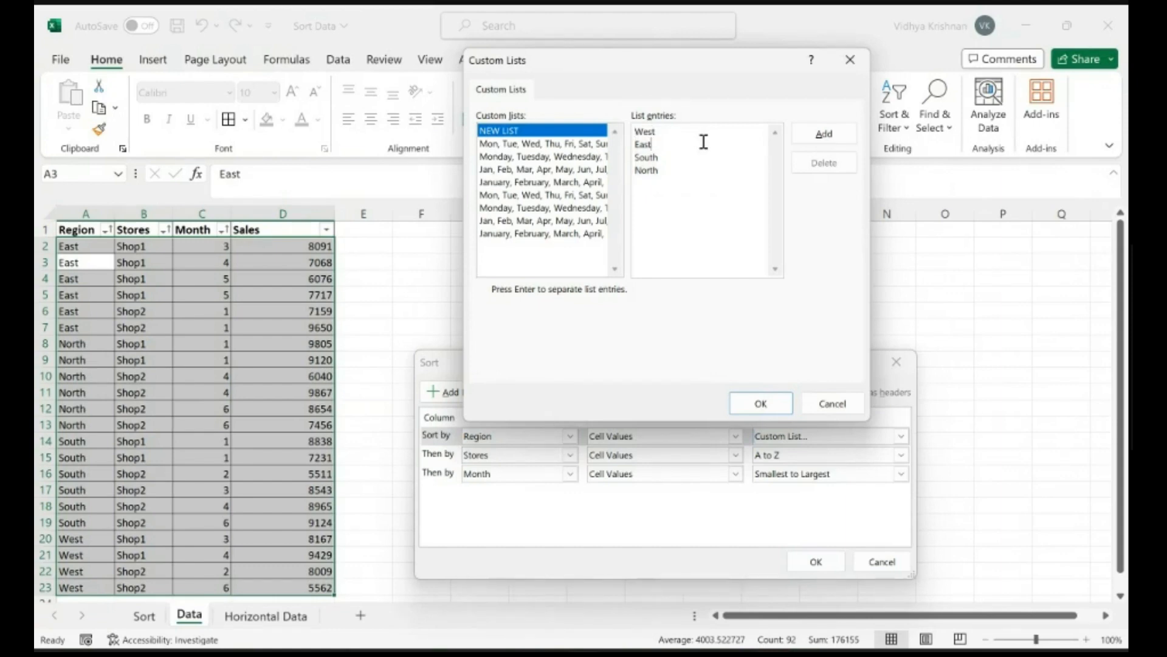
{"action": "left_click", "coordinate": [824, 134]}
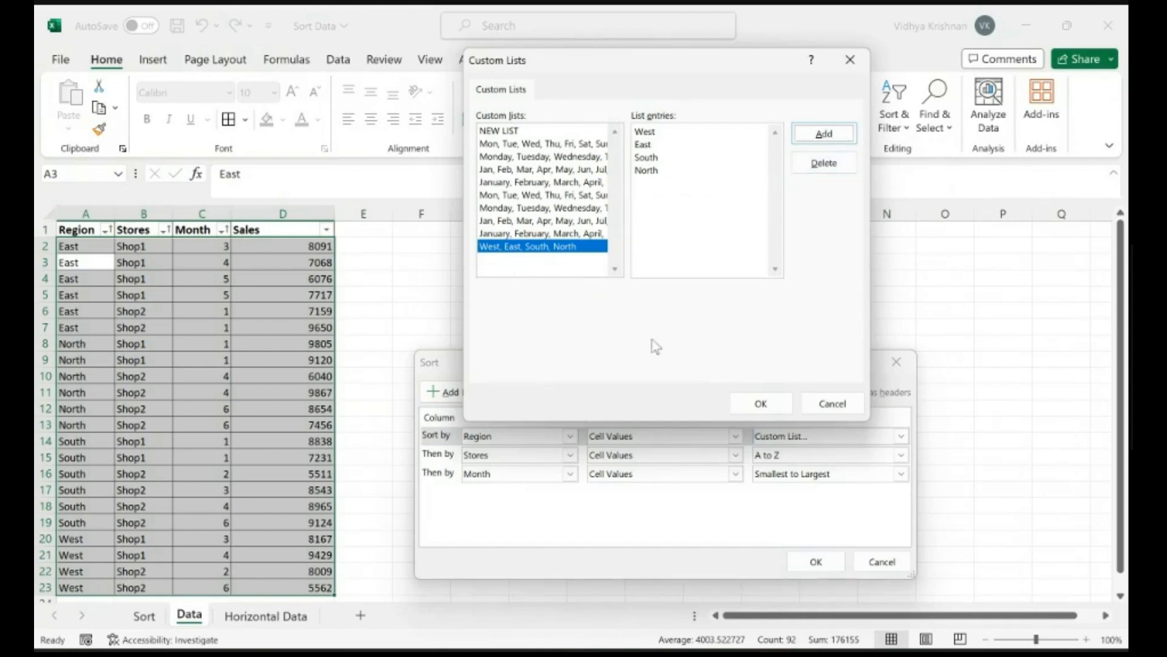
{"action": "left_click", "coordinate": [760, 403]}
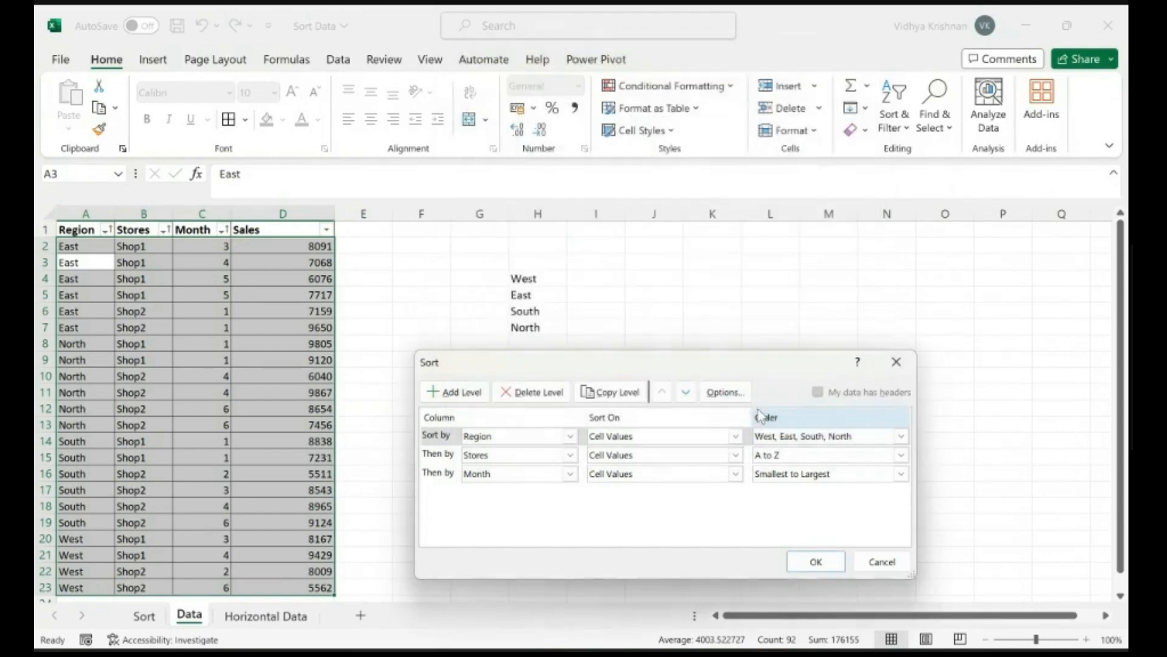
Apply the sort with Region ordered West, East, South, North and check the order of the Region column
{"action": "left_click", "coordinate": [902, 436]}
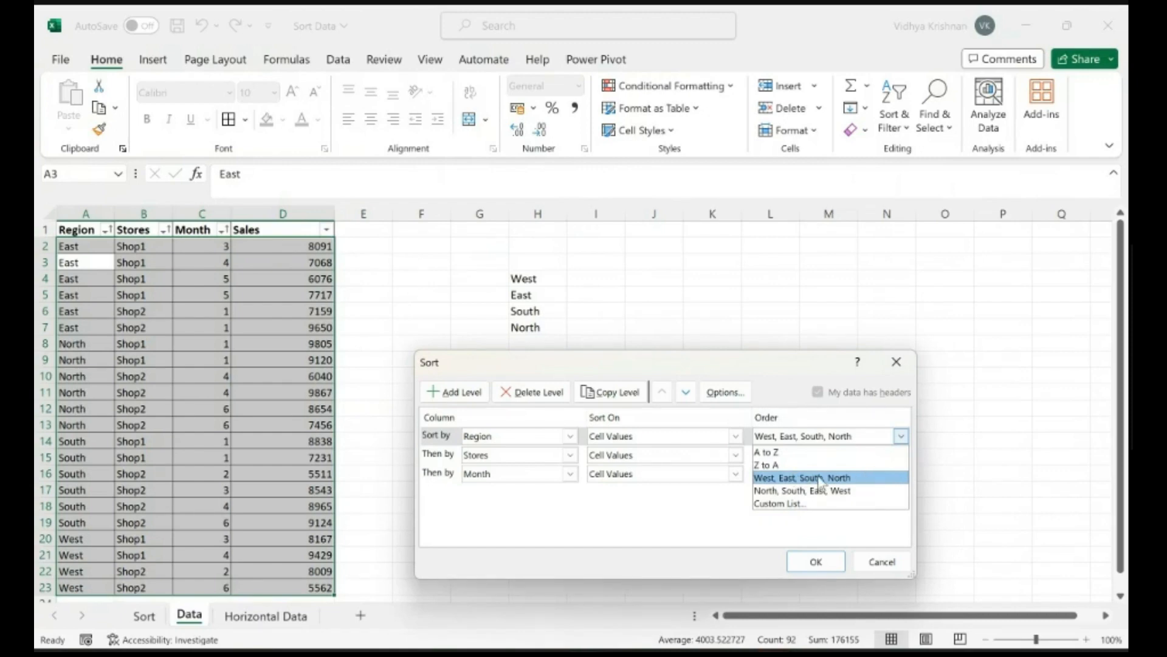
{"action": "left_click", "coordinate": [842, 481]}
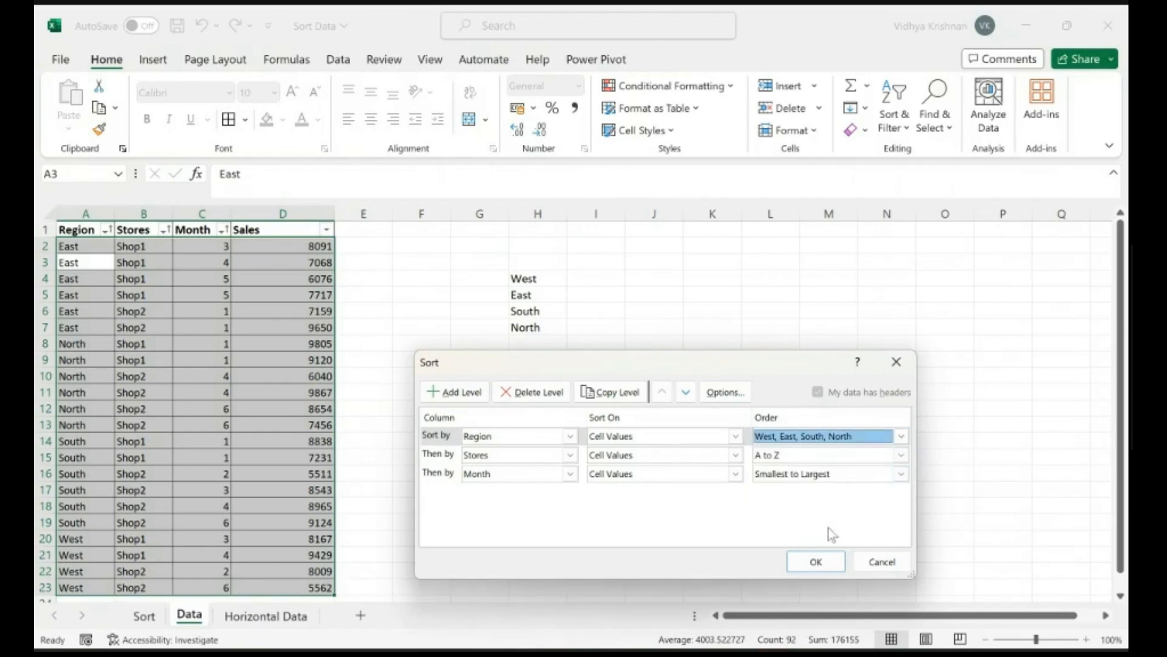
{"action": "left_click", "coordinate": [819, 560]}
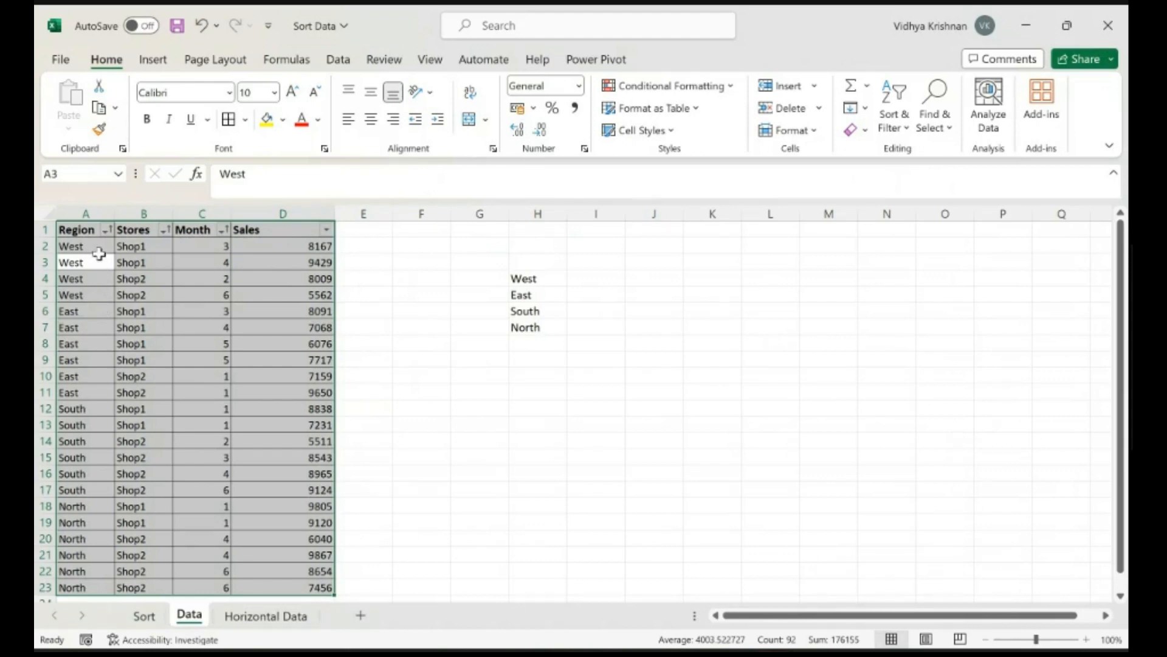
{"action": "left_click_drag", "start_coordinate": [101, 250], "coordinate": [92, 589]}
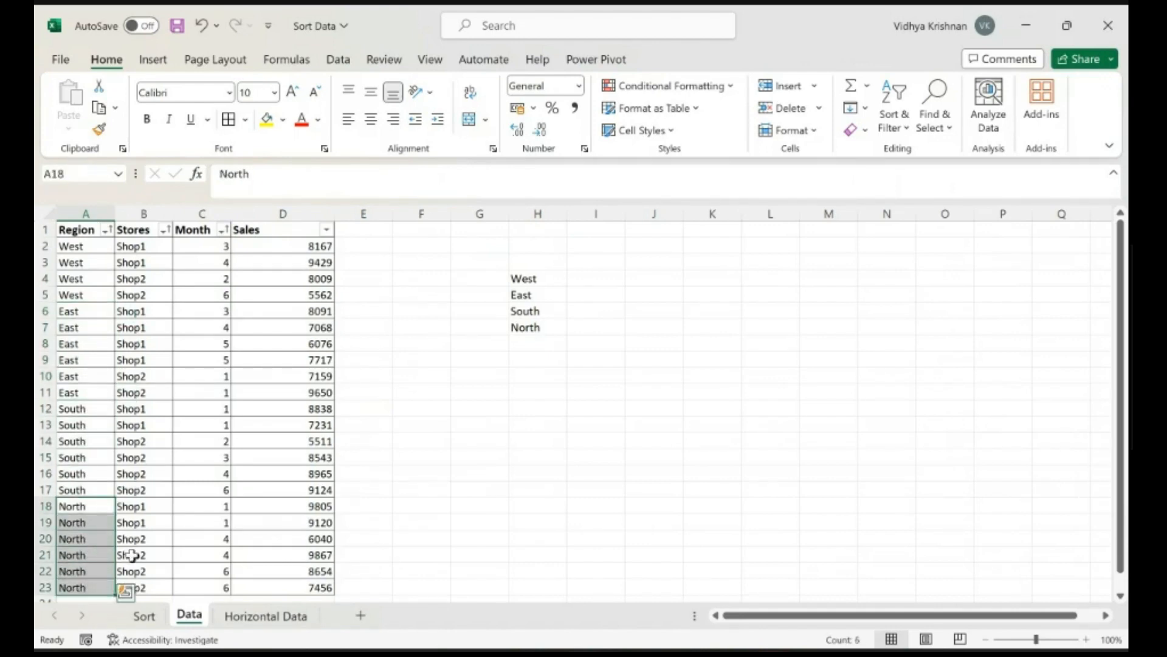